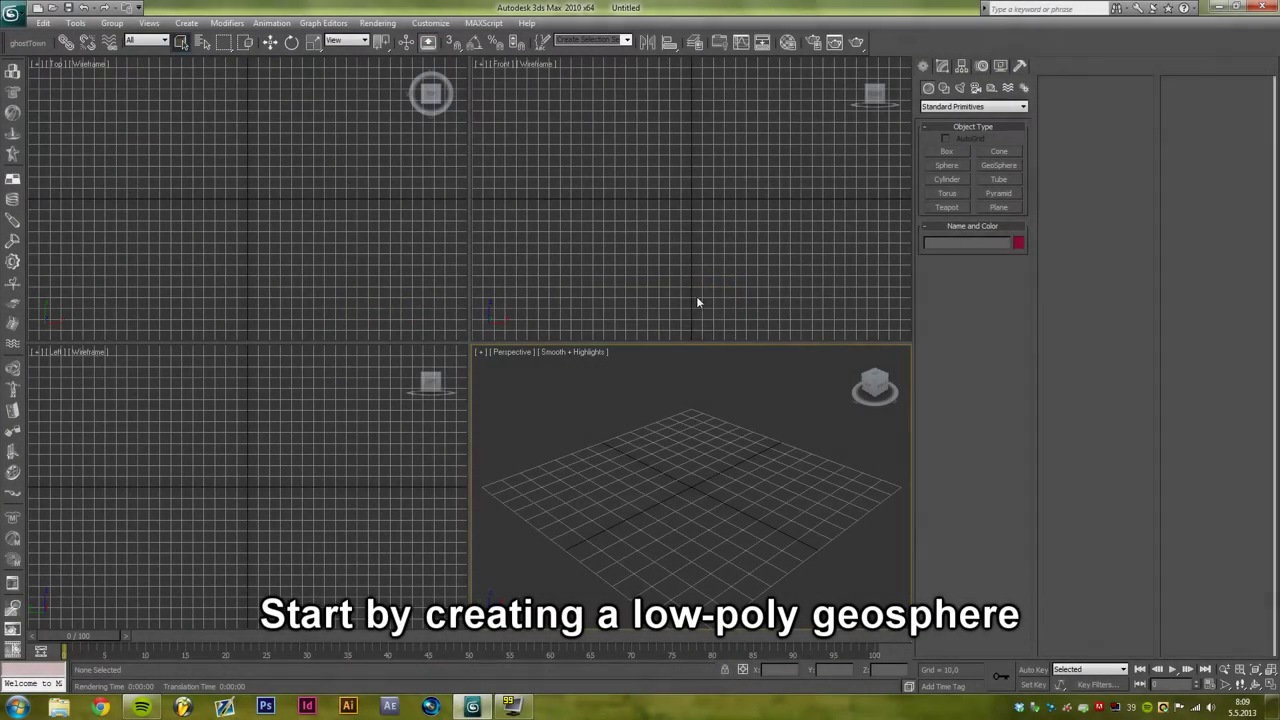
# Create a GeoSphere of radius about 40.6 in the Perspective view and set its segments to 2.
pyautogui.click(998, 165)
pyautogui.moveTo(691, 487); pyautogui.dragTo(712, 453)
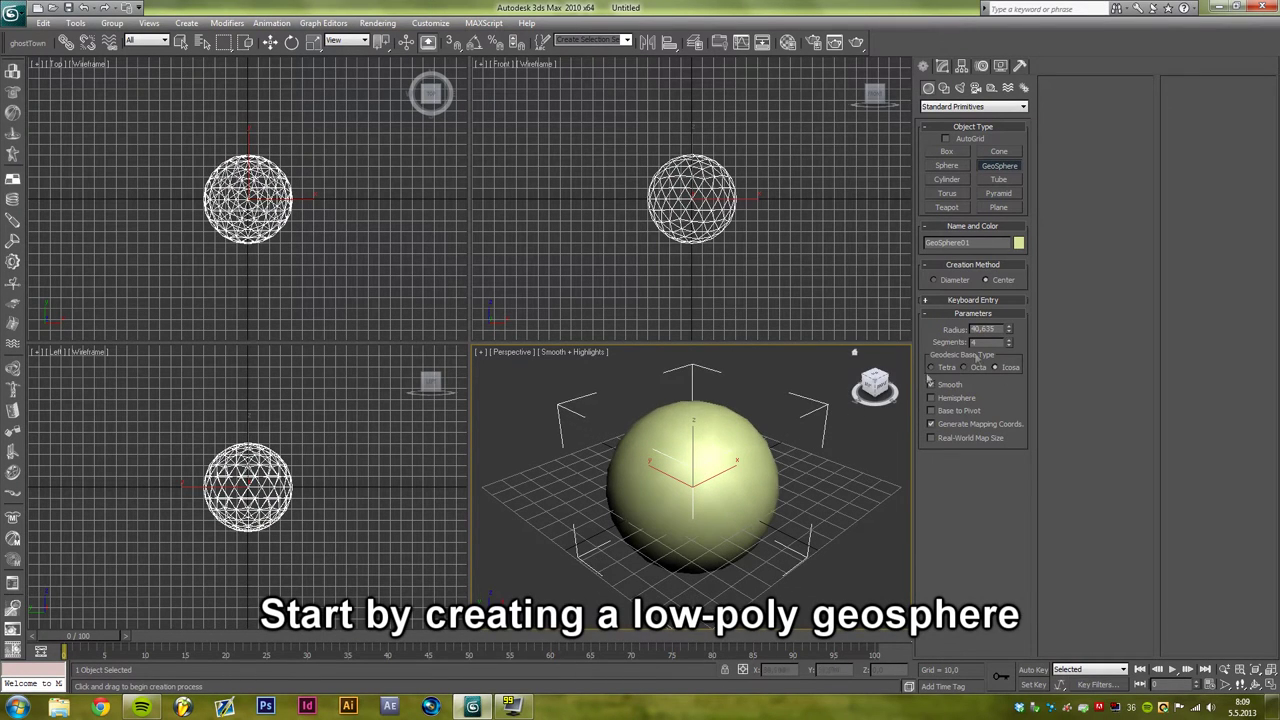
pyautogui.click(1009, 345)
pyautogui.click(1009, 345)
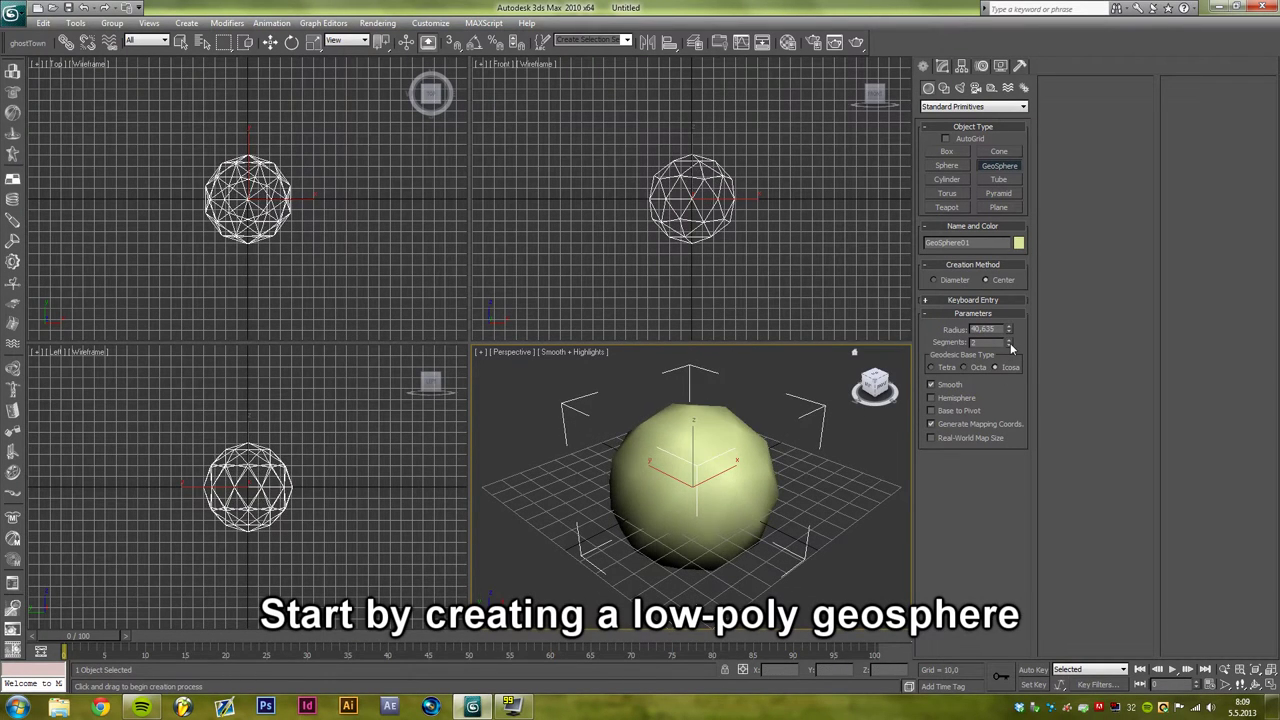
pyautogui.click(1009, 345)
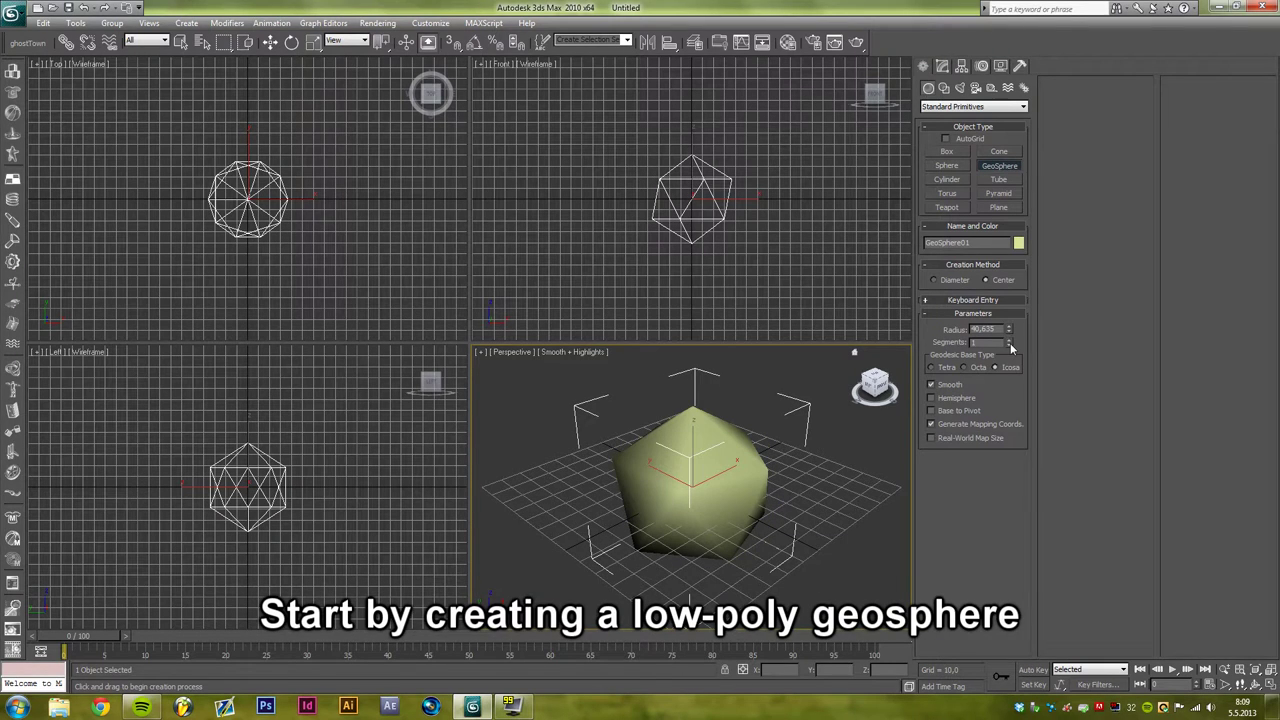
pyautogui.click(1011, 340)
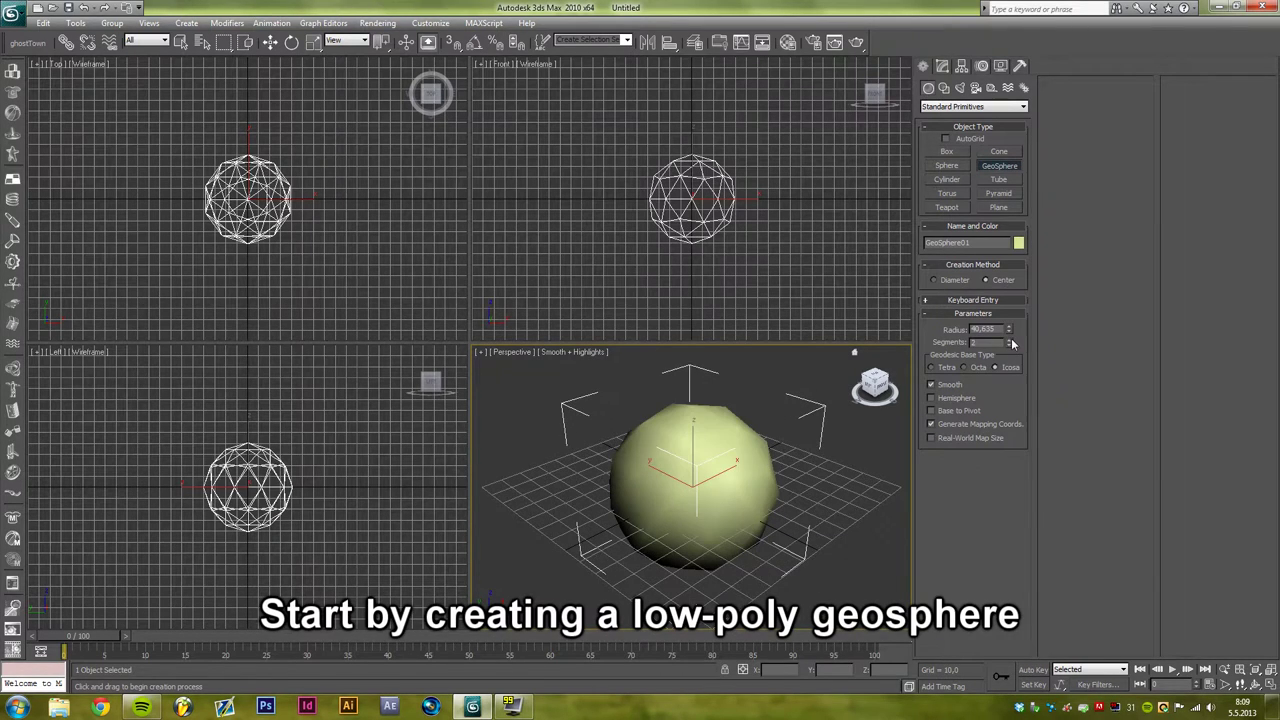
pyautogui.click(270, 42)
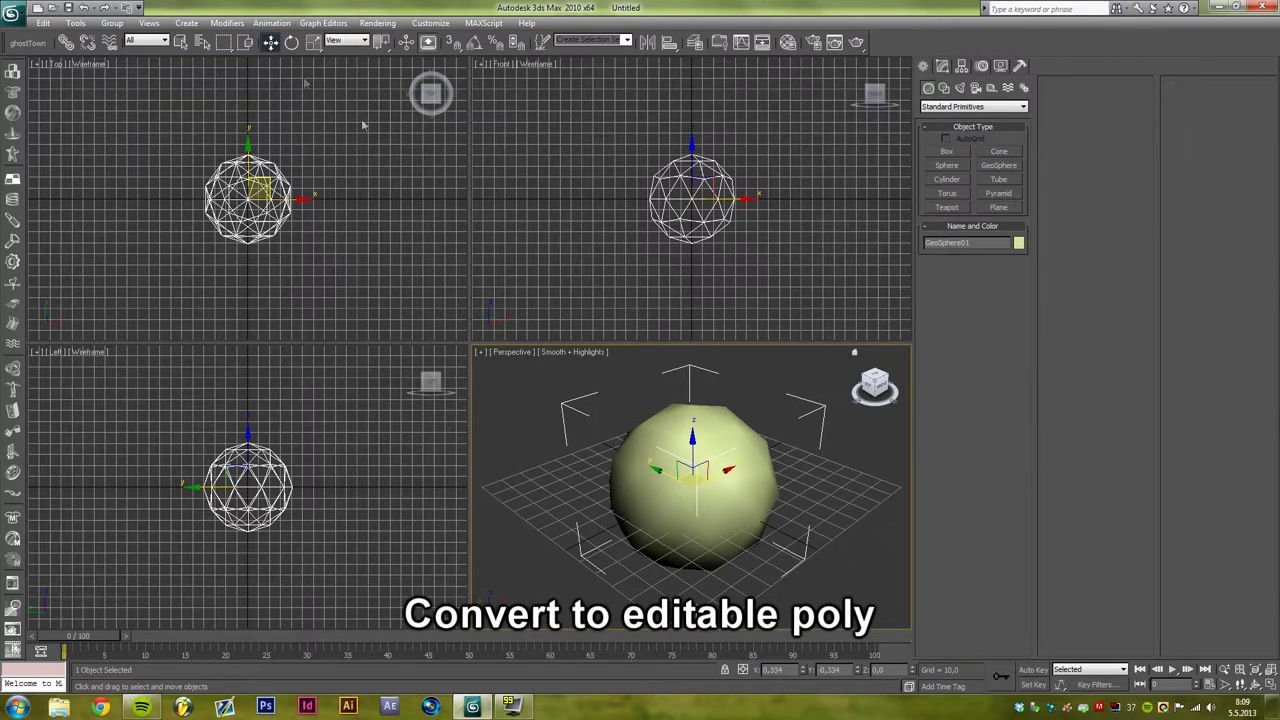
# Convert the geosphere to Editable Poly, then scale it narrower on X and flatter on Z.
pyautogui.rightClick(688, 430)
pyautogui.moveTo(745, 549)
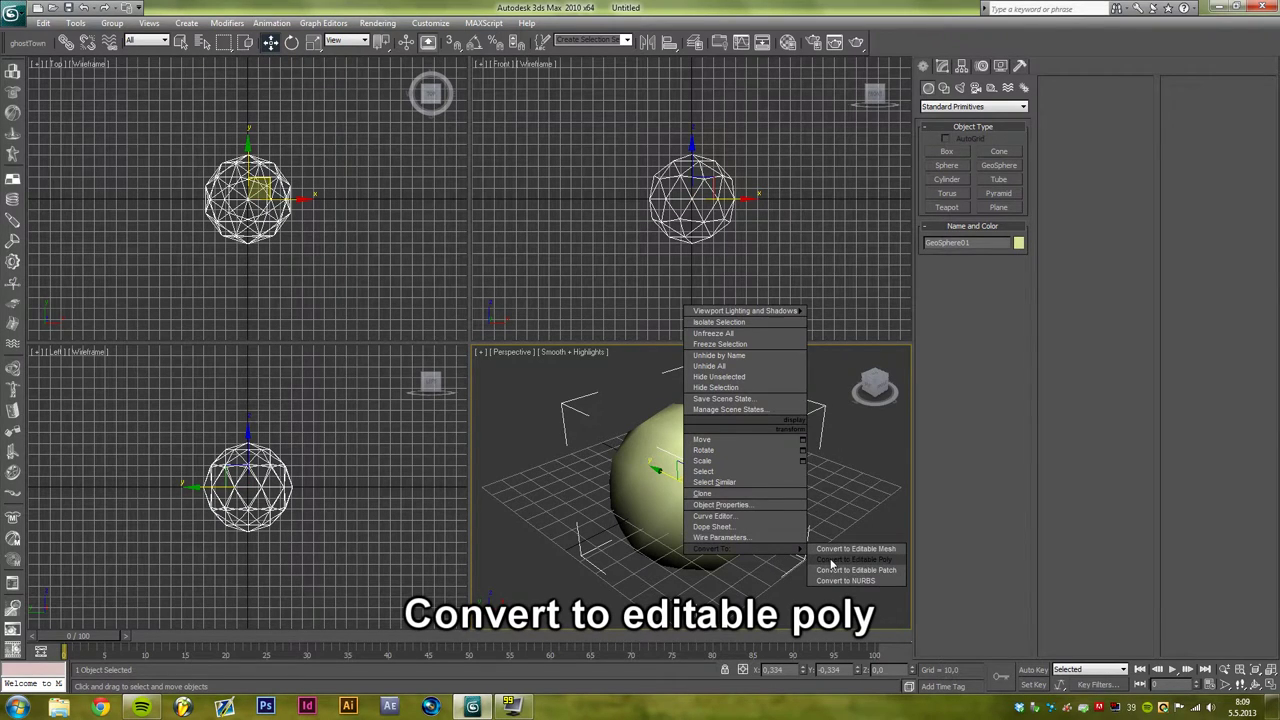
pyautogui.click(831, 560)
pyautogui.click(314, 43)
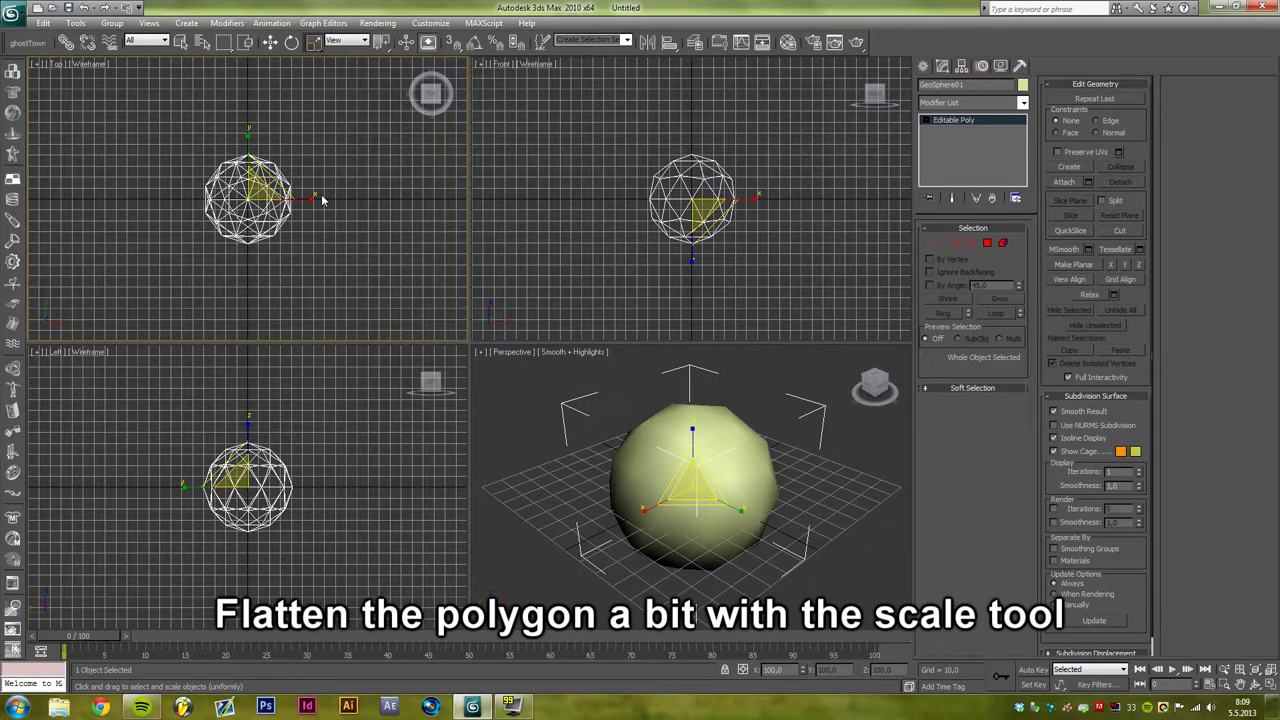
pyautogui.moveTo(311, 198); pyautogui.dragTo(286, 211)
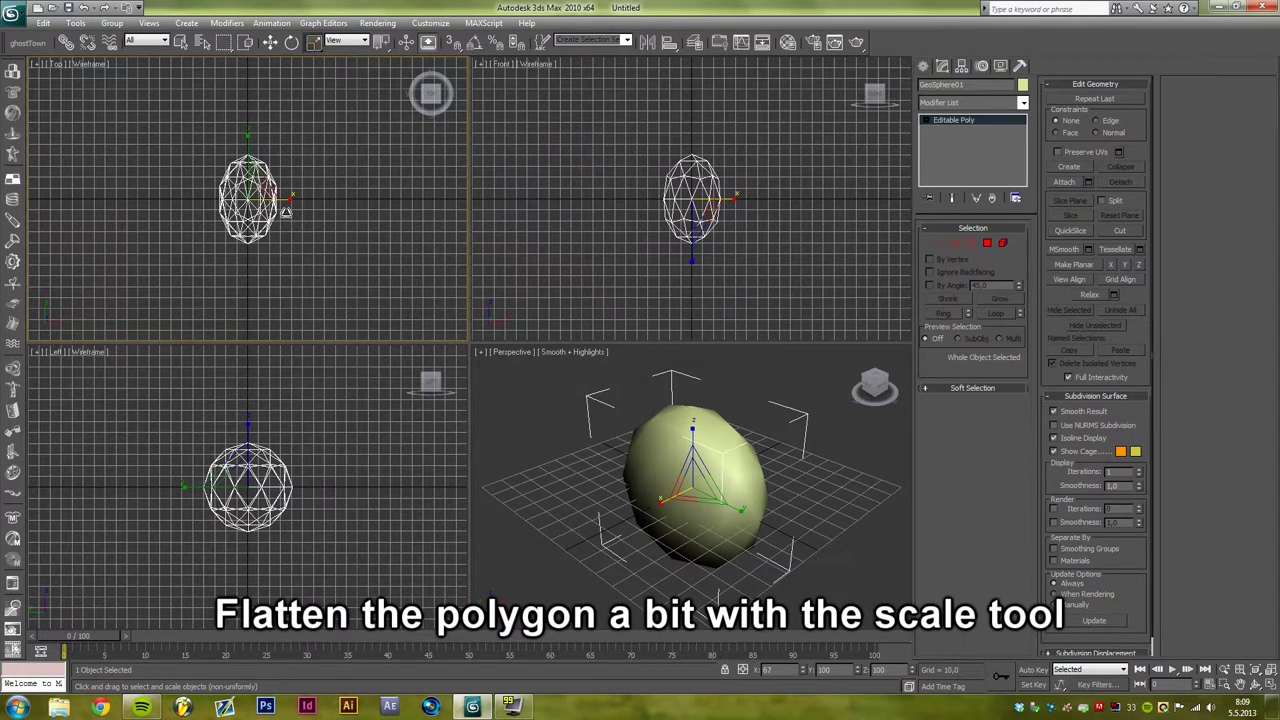
pyautogui.click(684, 485)
pyautogui.moveTo(584, 455)
pyautogui.keyDown('alt'); pyautogui.mouseDown(button='middle')
pyautogui.moveTo(740, 440)
pyautogui.moveTo(691, 429)
pyautogui.mouseUp(button='middle'); pyautogui.keyUp('alt')
pyautogui.hotkey('ctrl', 'b')
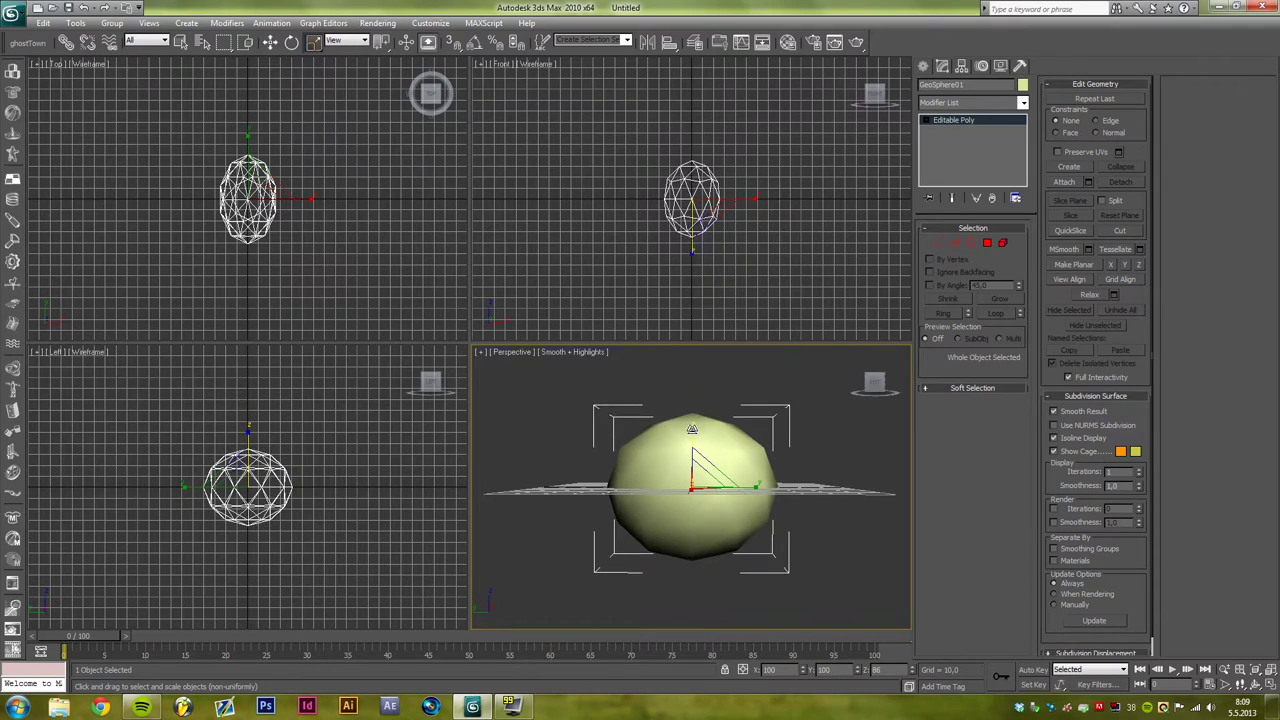
pyautogui.moveTo(691, 429); pyautogui.dragTo(693, 447)
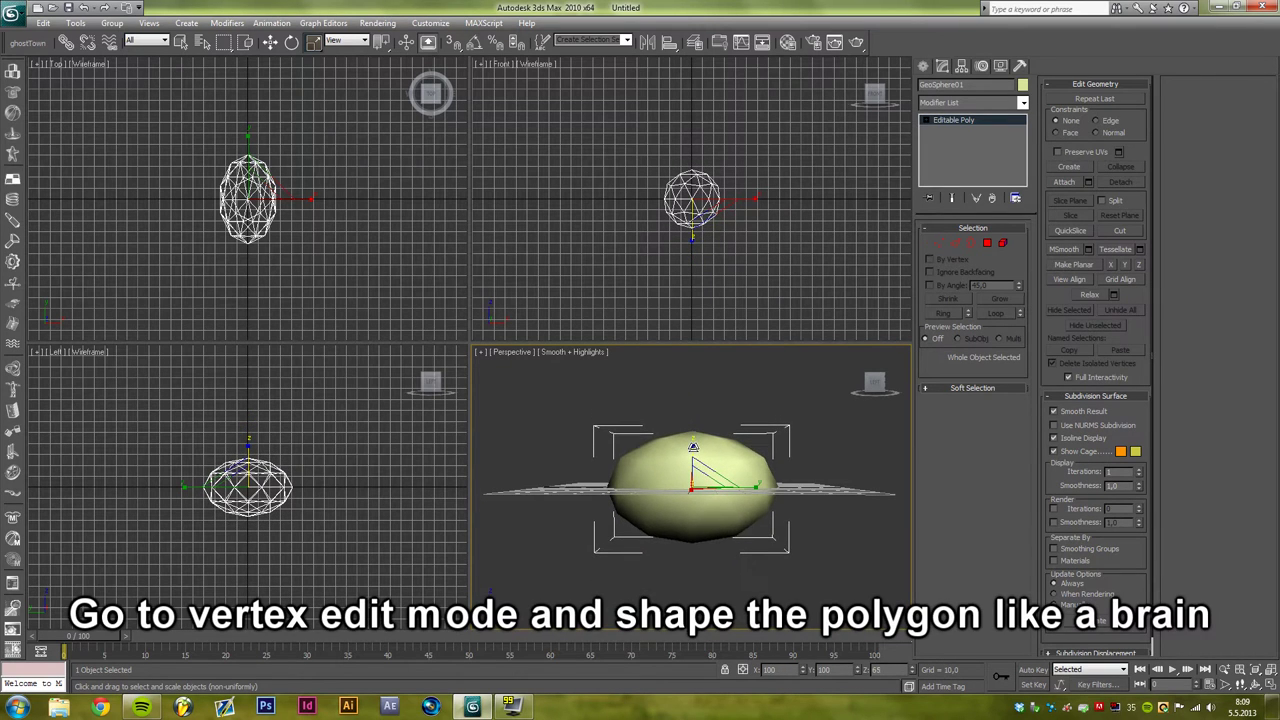
pyautogui.click(714, 467)
# In Vertex mode, pull the lower-front outline vertices up and outward in the Left view.
pyautogui.moveTo(714, 467)
pyautogui.keyDown('alt'); pyautogui.mouseDown(button='middle')
pyautogui.moveTo(622, 490)
pyautogui.moveTo(660, 440)
pyautogui.mouseUp(button='middle'); pyautogui.keyUp('alt')
pyautogui.click(938, 243)
pyautogui.scroll(2, 321, 428)
pyautogui.scroll(2, 310, 465)
pyautogui.scroll(2, 310, 470)
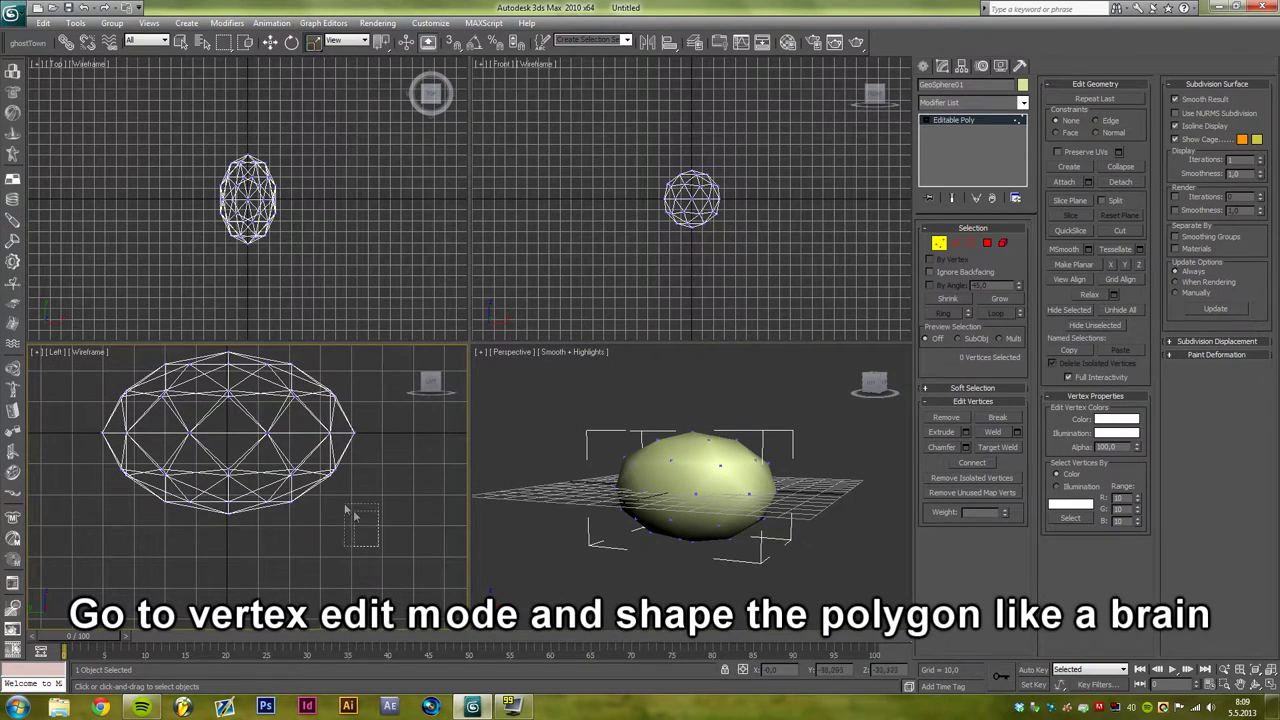
pyautogui.moveTo(379, 546)
pyautogui.mouseDown()
pyautogui.moveTo(257, 462)
pyautogui.moveTo(342, 516)
pyautogui.mouseUp()
pyautogui.click(270, 41)
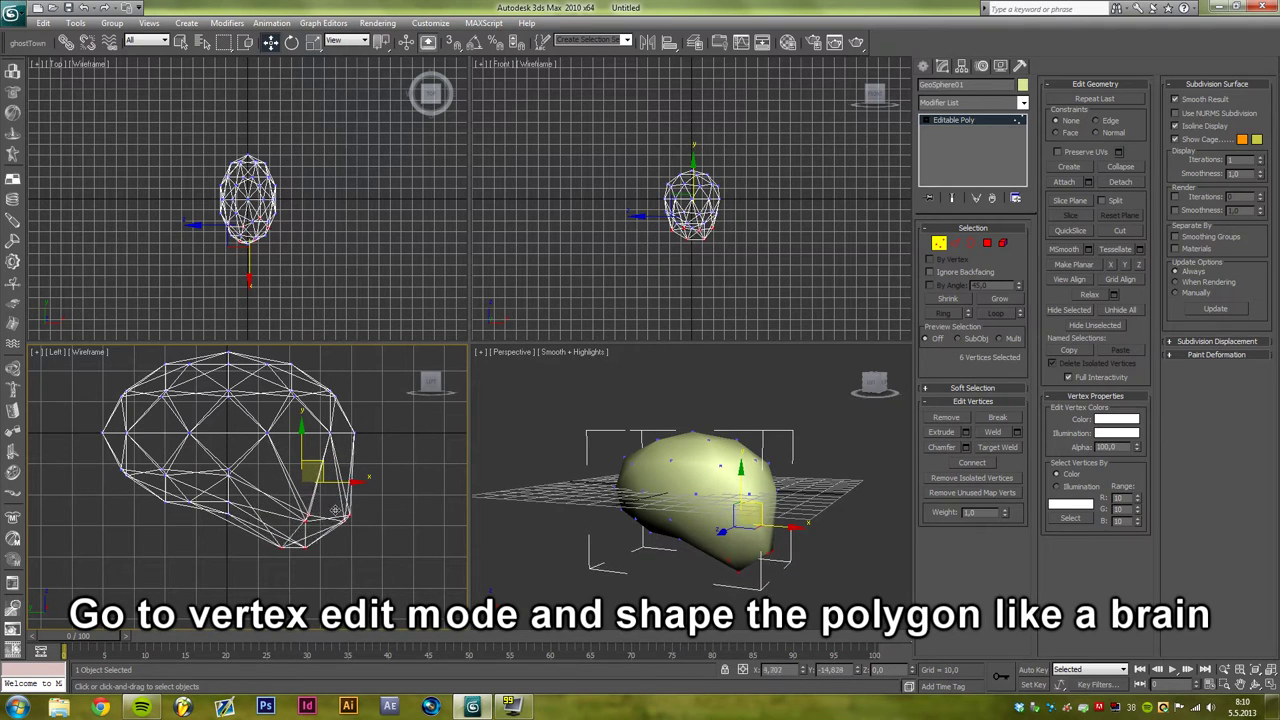
pyautogui.click(365, 432)
pyautogui.moveTo(365, 432); pyautogui.dragTo(387, 418)
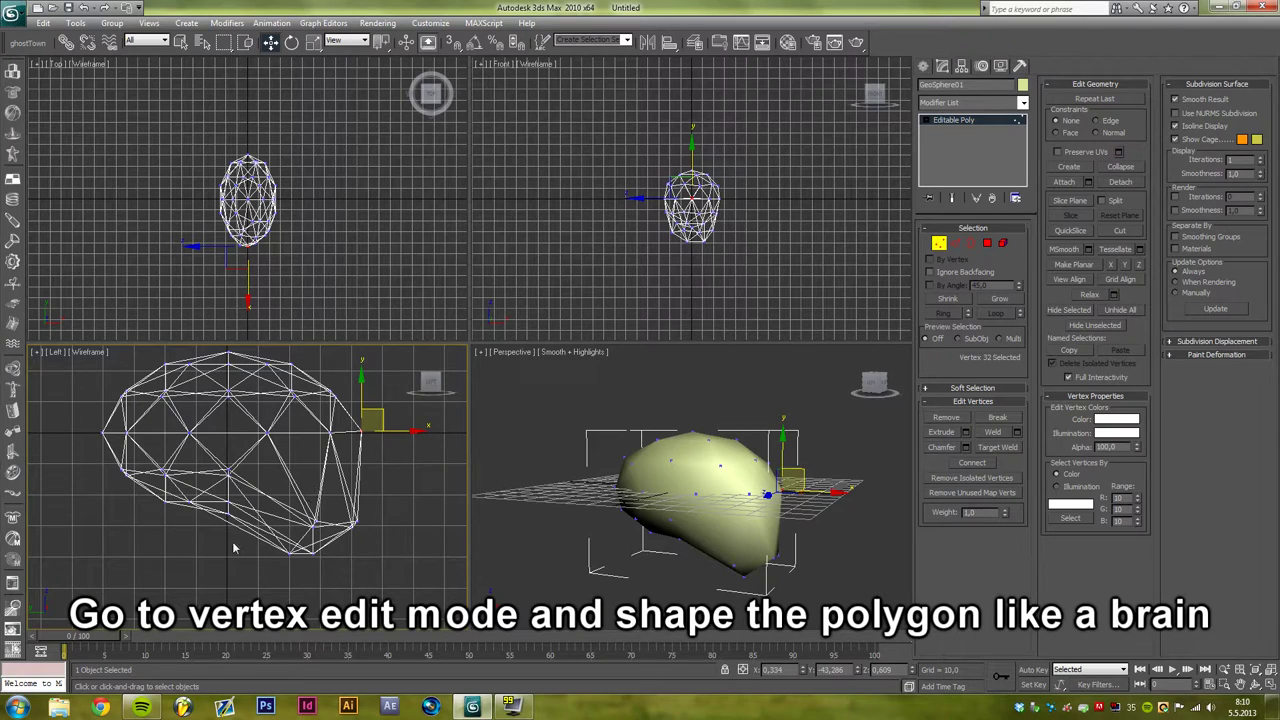
# Adjust the lower outline vertices into a rear bulge, then marquee-select the right-half vertices.
pyautogui.moveTo(216, 511); pyautogui.dragTo(205, 478)
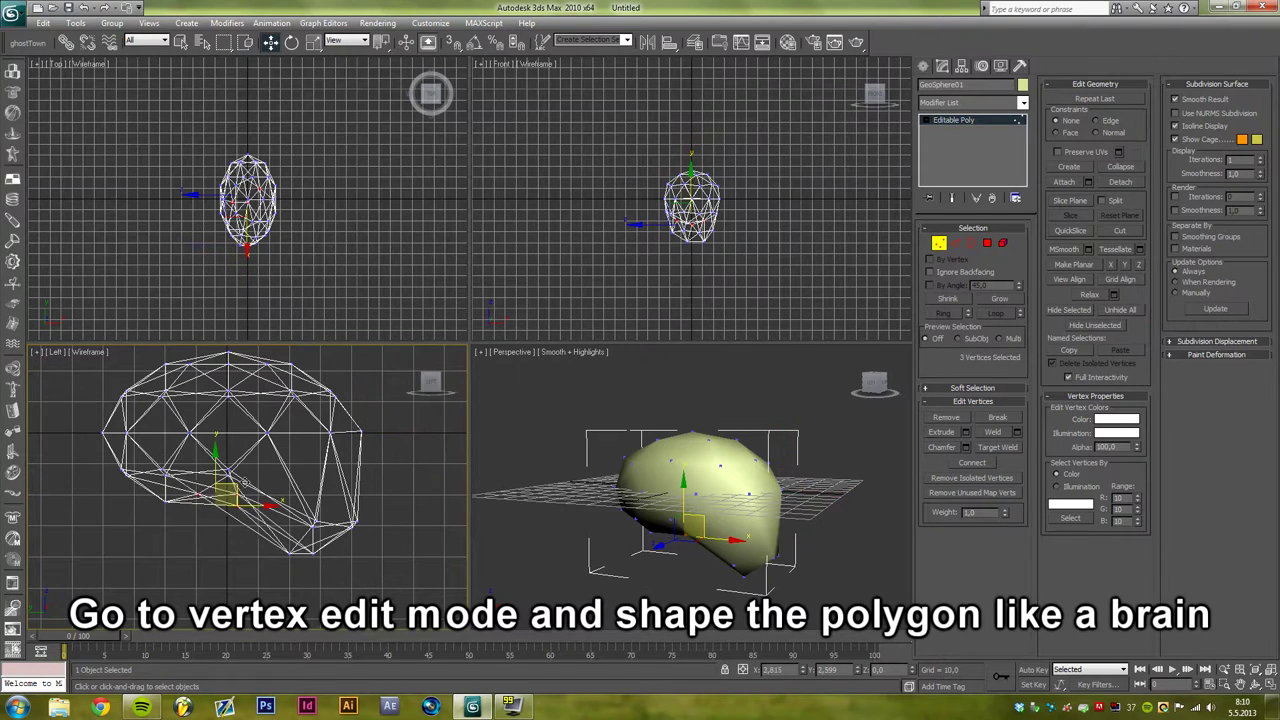
pyautogui.click(165, 492)
pyautogui.click(557, 508)
pyautogui.keyDown('alt'); pyautogui.moveTo(557, 508); pyautogui.dragTo(620, 470, button='middle'); pyautogui.keyUp('alt')
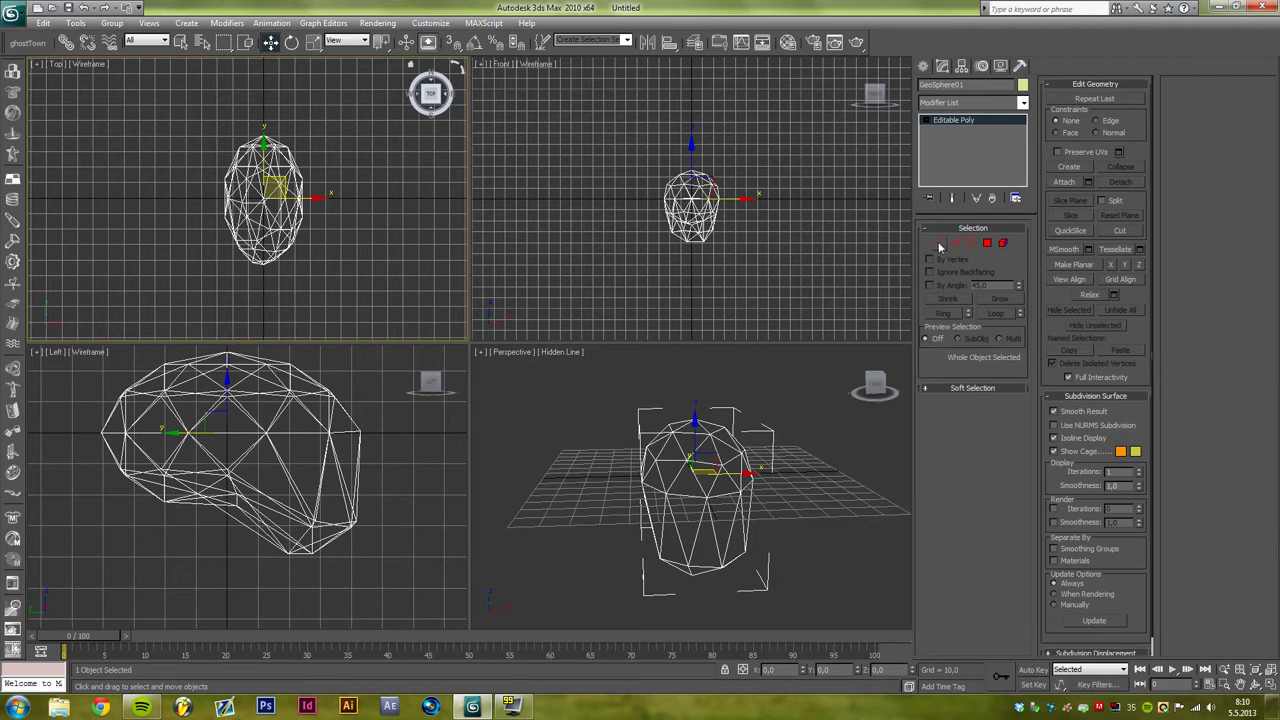
pyautogui.click(939, 243)
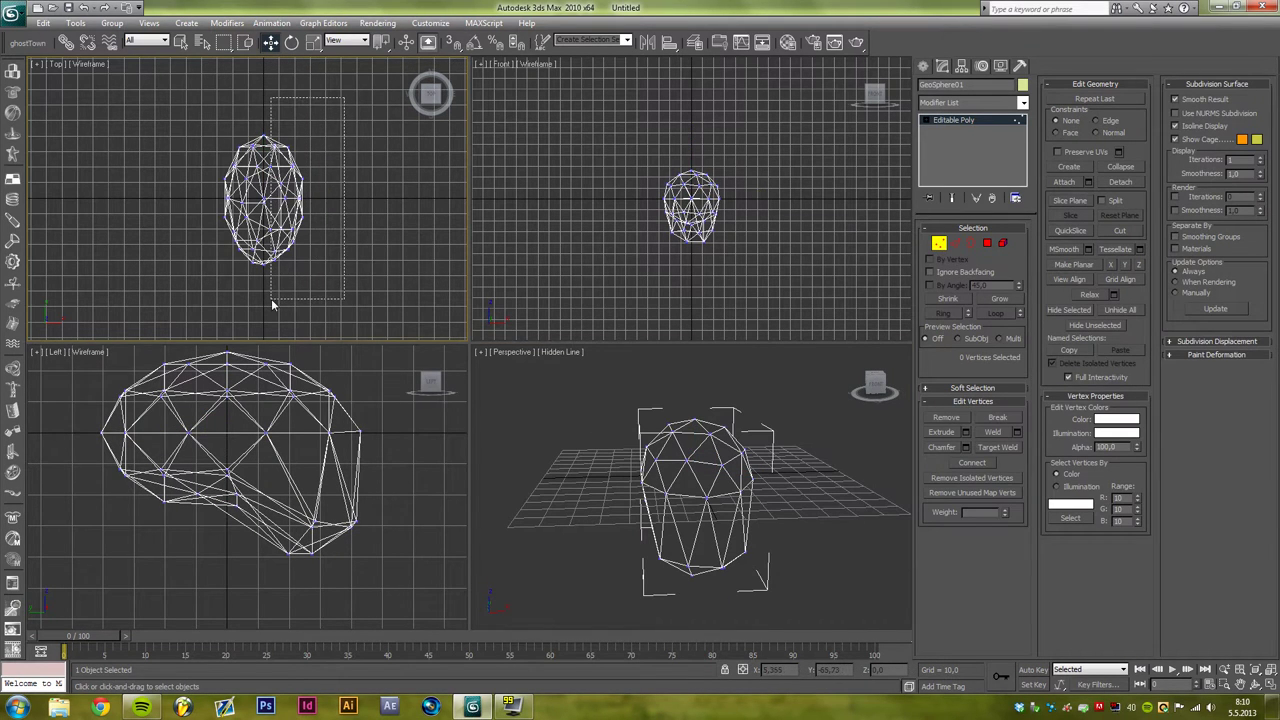
pyautogui.moveTo(273, 303); pyautogui.dragTo(270, 303)
# Delete the selected right-half vertices, leaving an open half-shell.
pyautogui.scroll(3, 328, 255)
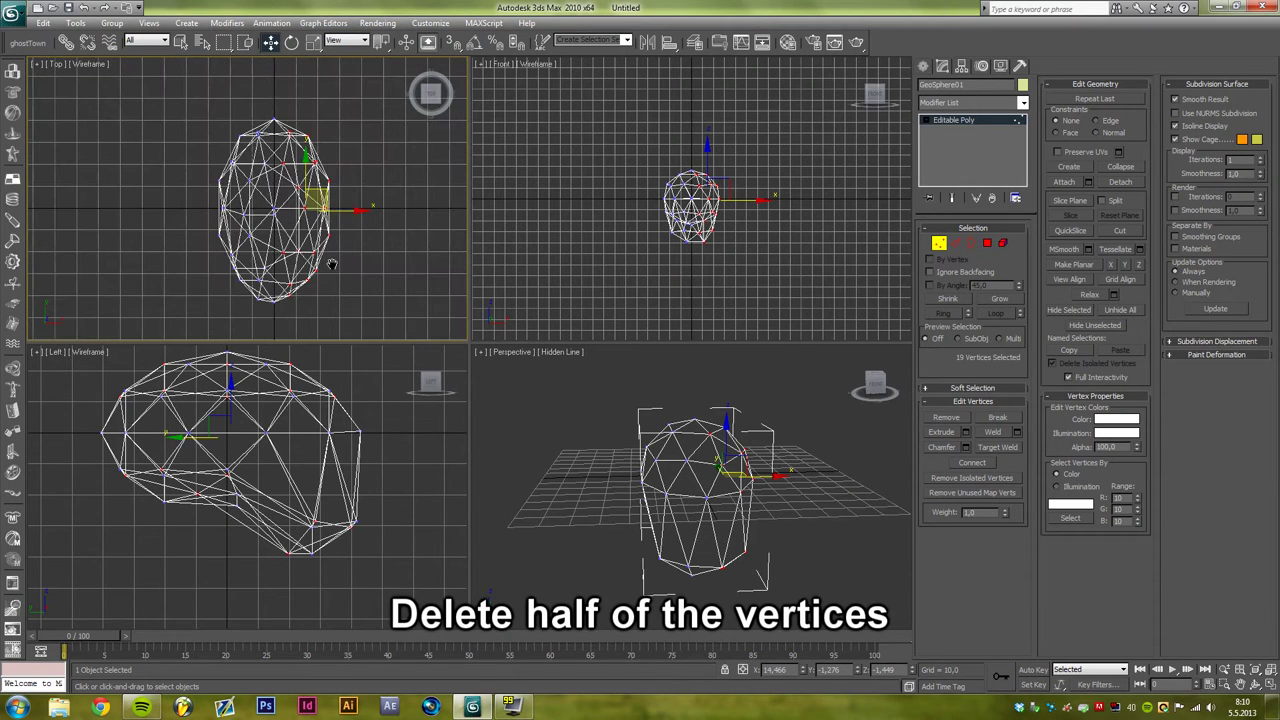
pyautogui.scroll(2, 334, 260)
pyautogui.press('Delete')
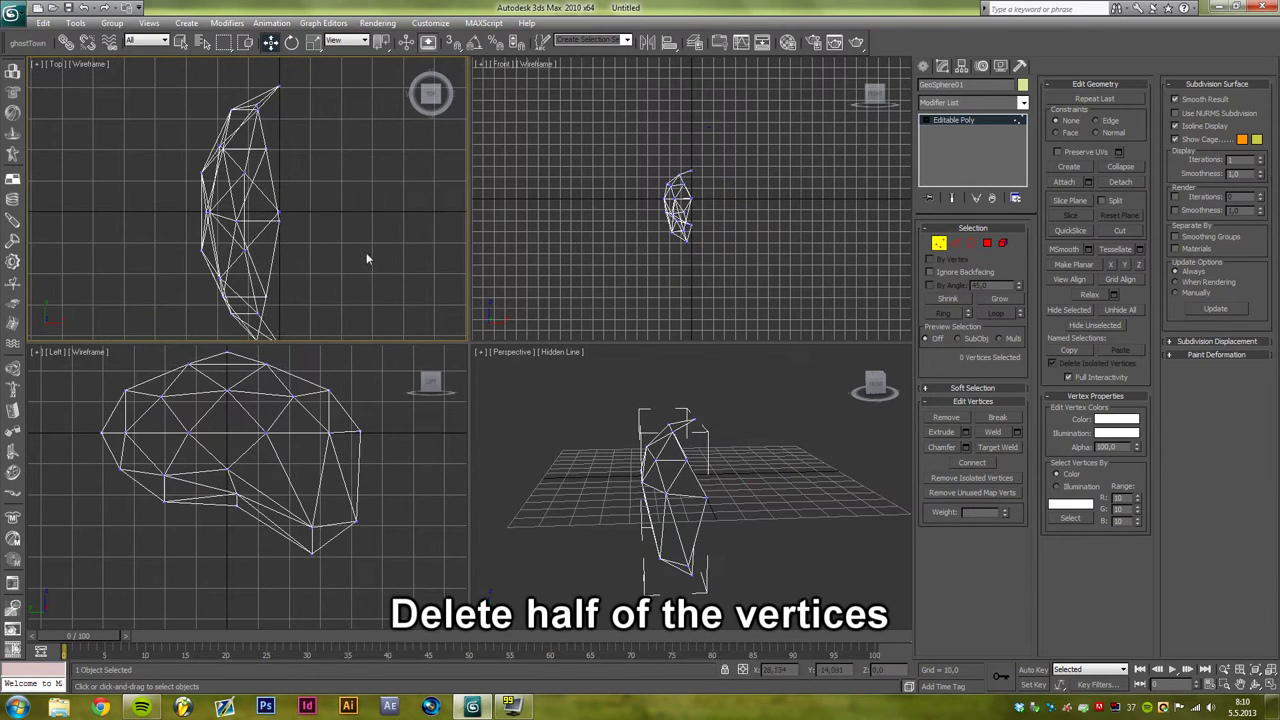
pyautogui.moveTo(366, 257); pyautogui.dragTo(371, 226, button='middle')
pyautogui.moveTo(740, 460)
pyautogui.keyDown('alt'); pyautogui.mouseDown(button='middle')
pyautogui.moveTo(775, 445)
pyautogui.moveTo(843, 457)
pyautogui.moveTo(677, 466)
pyautogui.moveTo(649, 449)
pyautogui.moveTo(572, 488)
pyautogui.moveTo(542, 478)
pyautogui.moveTo(569, 480)
pyautogui.moveTo(591, 449)
pyautogui.moveTo(563, 398)
pyautogui.mouseUp(button='middle'); pyautogui.keyUp('alt')
pyautogui.scroll(3, 565, 478)
# Select all the vertices along the open cut edge of the half mesh.
pyautogui.moveTo(668, 527); pyautogui.dragTo(671, 534)
pyautogui.keyDown('alt'); pyautogui.moveTo(671, 534); pyautogui.dragTo(673, 537, button='middle'); pyautogui.keyUp('alt')
pyautogui.moveTo(631, 500); pyautogui.dragTo(629, 493)
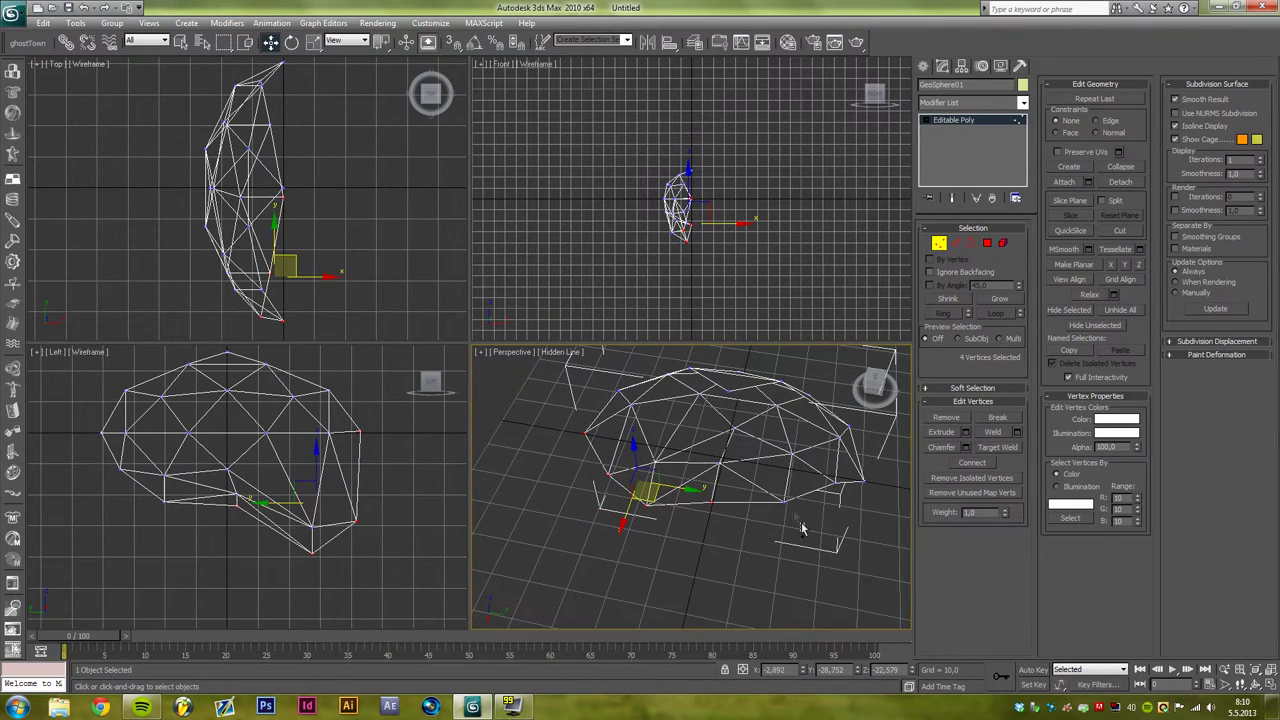
pyautogui.moveTo(814, 531)
pyautogui.keyDown('alt'); pyautogui.mouseDown(button='middle')
pyautogui.moveTo(910, 476)
pyautogui.moveTo(786, 506)
pyautogui.mouseUp(button='middle'); pyautogui.keyUp('alt')
pyautogui.moveTo(788, 510)
pyautogui.keyDown('ctrl'); pyautogui.mouseDown()
pyautogui.moveTo(728, 467)
pyautogui.moveTo(759, 435)
pyautogui.mouseUp(); pyautogui.keyUp('ctrl')
pyautogui.keyDown('ctrl'); pyautogui.click(726, 418); pyautogui.keyUp('ctrl')
pyautogui.moveTo(726, 418)
pyautogui.keyDown('alt'); pyautogui.mouseDown(button='middle')
pyautogui.moveTo(760, 380)
pyautogui.moveTo(763, 398)
pyautogui.mouseUp(button='middle'); pyautogui.keyUp('alt')
pyautogui.keyDown('ctrl'); pyautogui.moveTo(727, 440); pyautogui.dragTo(680, 430); pyautogui.keyUp('ctrl')
pyautogui.keyDown('ctrl'); pyautogui.click(709, 423); pyautogui.keyUp('ctrl')
pyautogui.keyDown('ctrl'); pyautogui.moveTo(590, 403); pyautogui.dragTo(632, 436); pyautogui.keyUp('ctrl')
pyautogui.moveTo(632, 436)
pyautogui.keyDown('alt'); pyautogui.mouseDown(button='middle')
pyautogui.moveTo(535, 457)
pyautogui.moveTo(571, 486)
pyautogui.moveTo(643, 471)
pyautogui.moveTo(663, 486)
pyautogui.moveTo(718, 486)
pyautogui.mouseUp(button='middle'); pyautogui.keyUp('alt')
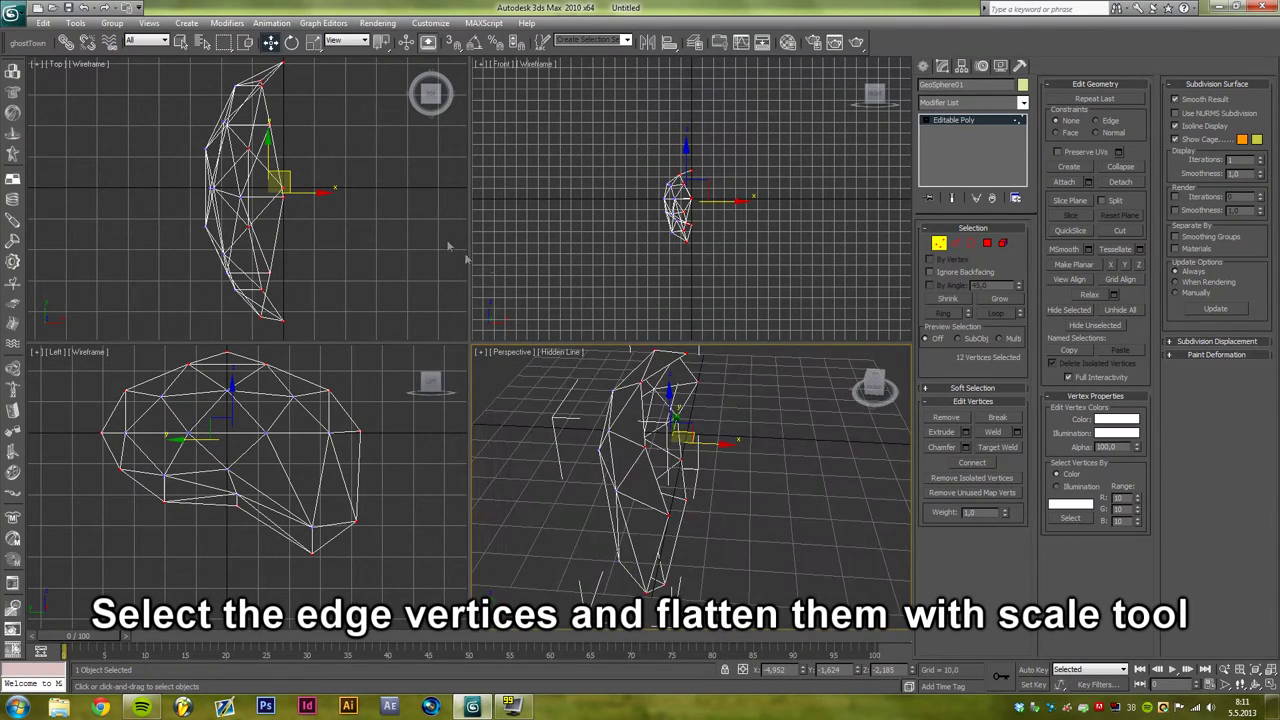
# Scale the open-edge vertices flat on X and zero their X coordinate to sit on the centre axis.
pyautogui.click(313, 43)
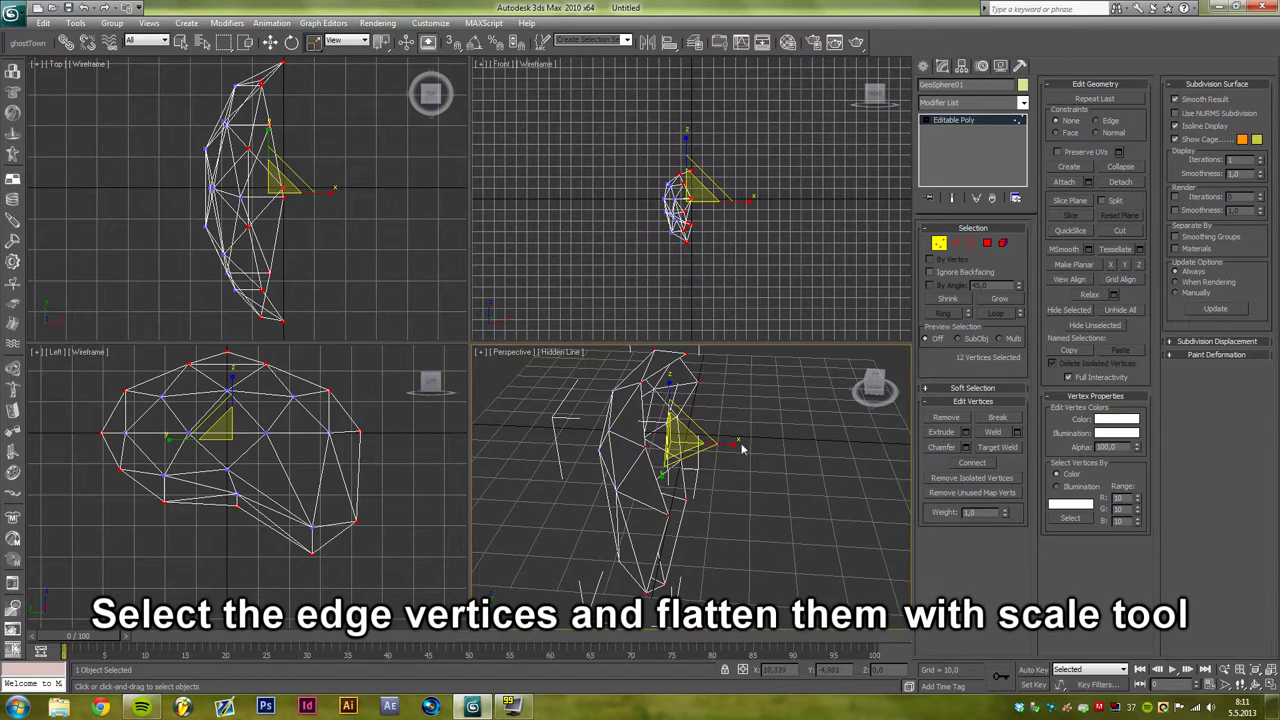
pyautogui.moveTo(741, 449); pyautogui.dragTo(568, 420)
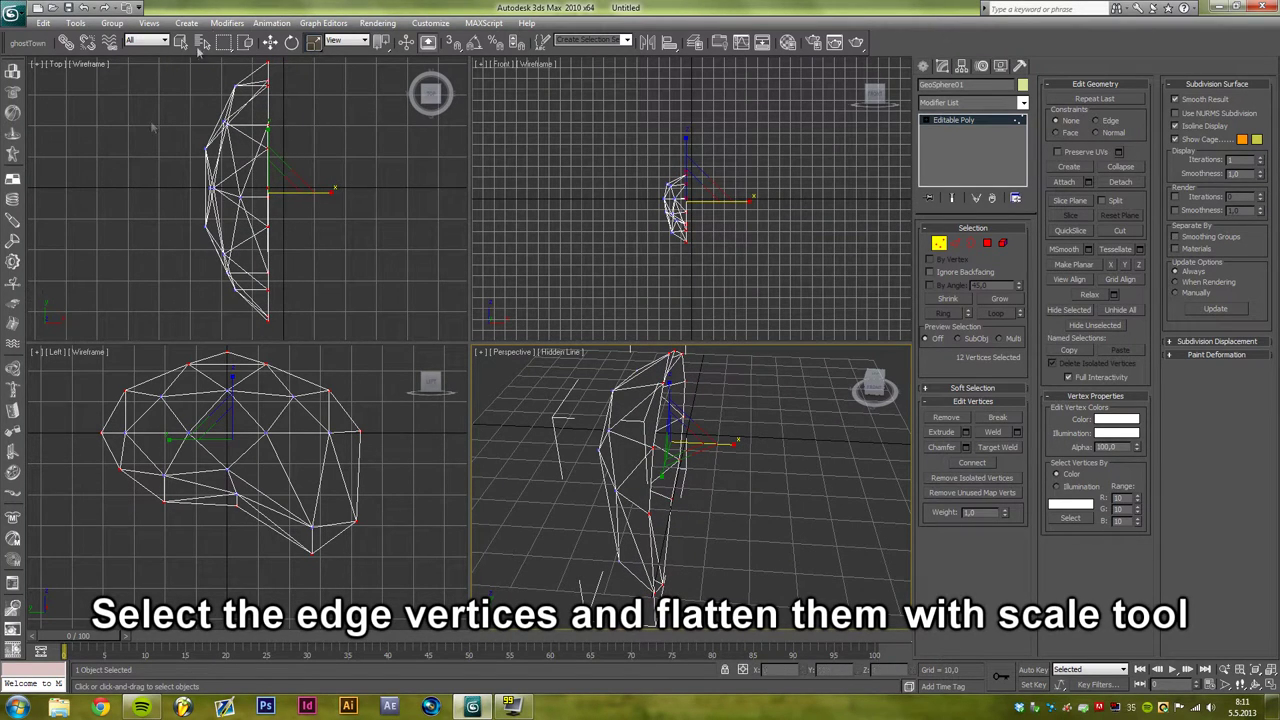
pyautogui.click(269, 43)
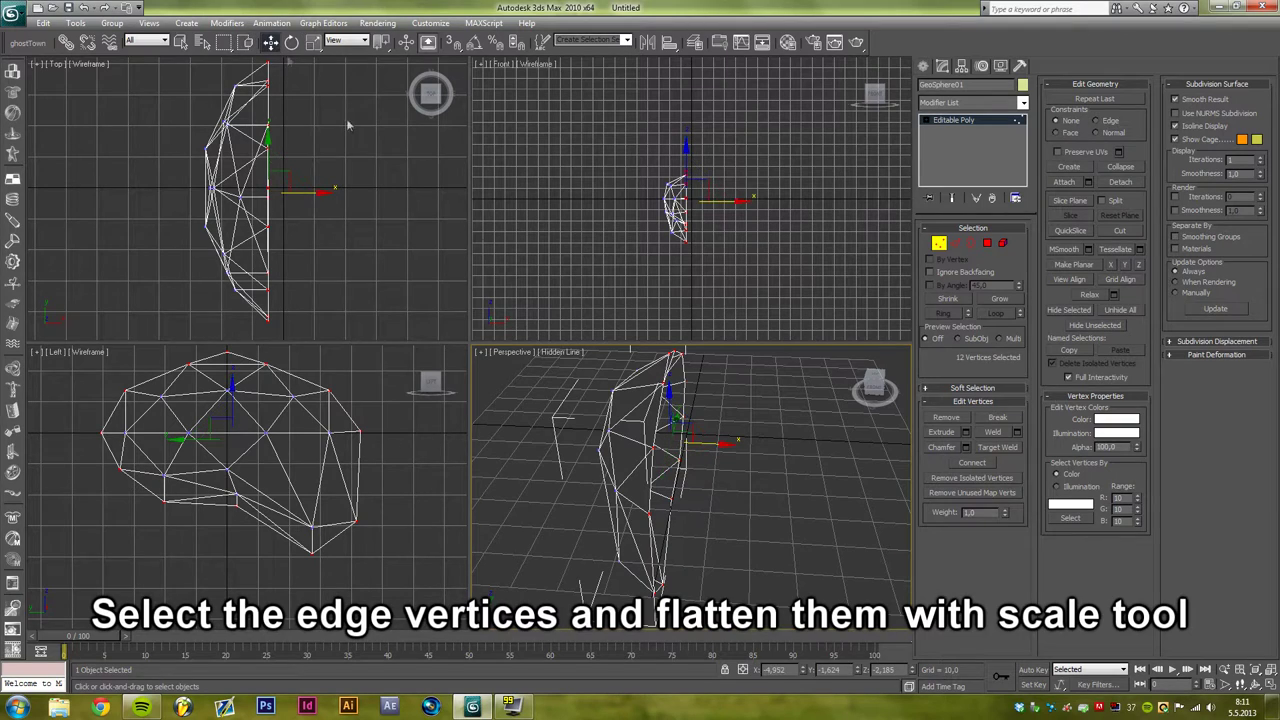
pyautogui.rightClick(806, 675)
pyautogui.moveTo(700, 543)
pyautogui.keyDown('alt'); pyautogui.mouseDown(button='middle')
pyautogui.moveTo(794, 514)
pyautogui.moveTo(755, 527)
pyautogui.moveTo(717, 474)
pyautogui.moveTo(720, 517)
pyautogui.moveTo(740, 455)
pyautogui.moveTo(772, 423)
pyautogui.moveTo(823, 440)
pyautogui.moveTo(669, 375)
pyautogui.moveTo(700, 480)
pyautogui.moveTo(716, 508)
pyautogui.moveTo(728, 497)
pyautogui.mouseUp(button='middle'); pyautogui.keyUp('alt')
pyautogui.click(686, 448)
pyautogui.click(750, 467)
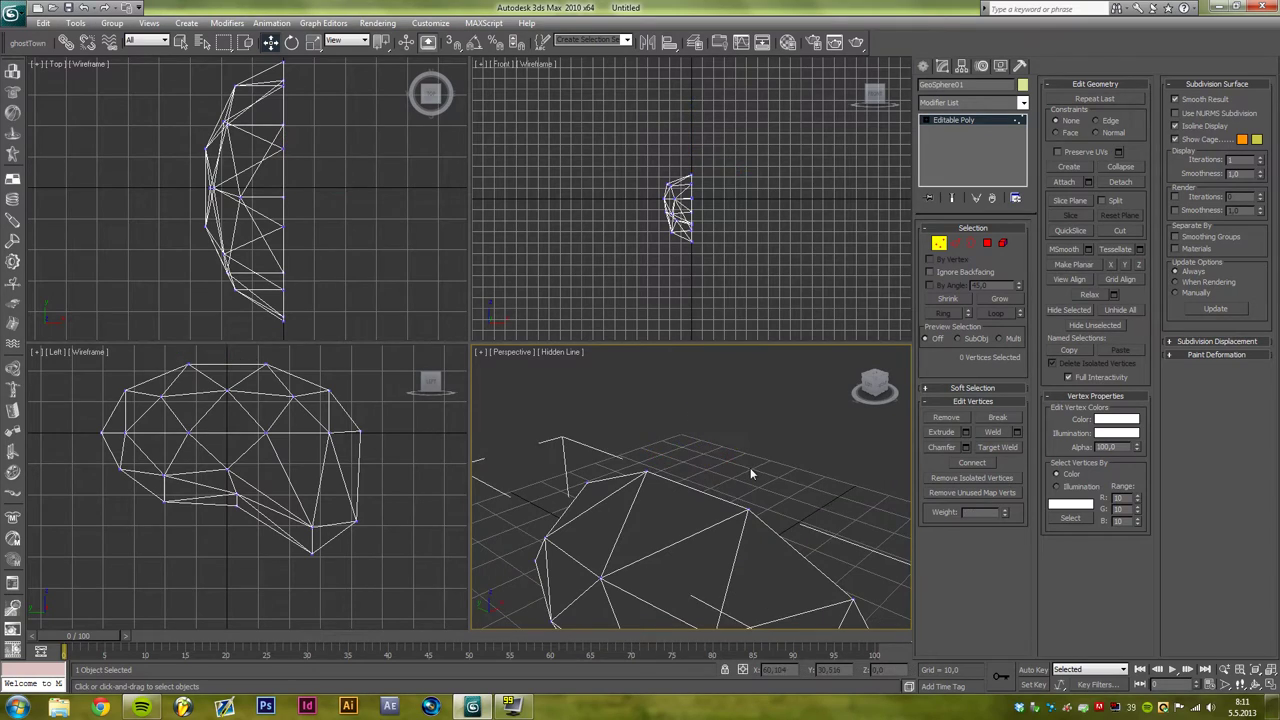
pyautogui.moveTo(750, 467)
pyautogui.keyDown('alt'); pyautogui.mouseDown(button='middle')
pyautogui.moveTo(777, 534)
pyautogui.moveTo(849, 449)
pyautogui.moveTo(921, 478)
pyautogui.moveTo(914, 528)
pyautogui.moveTo(806, 523)
pyautogui.moveTo(960, 288)
pyautogui.mouseUp(button='middle'); pyautogui.keyUp('alt')
pyautogui.click(940, 245)
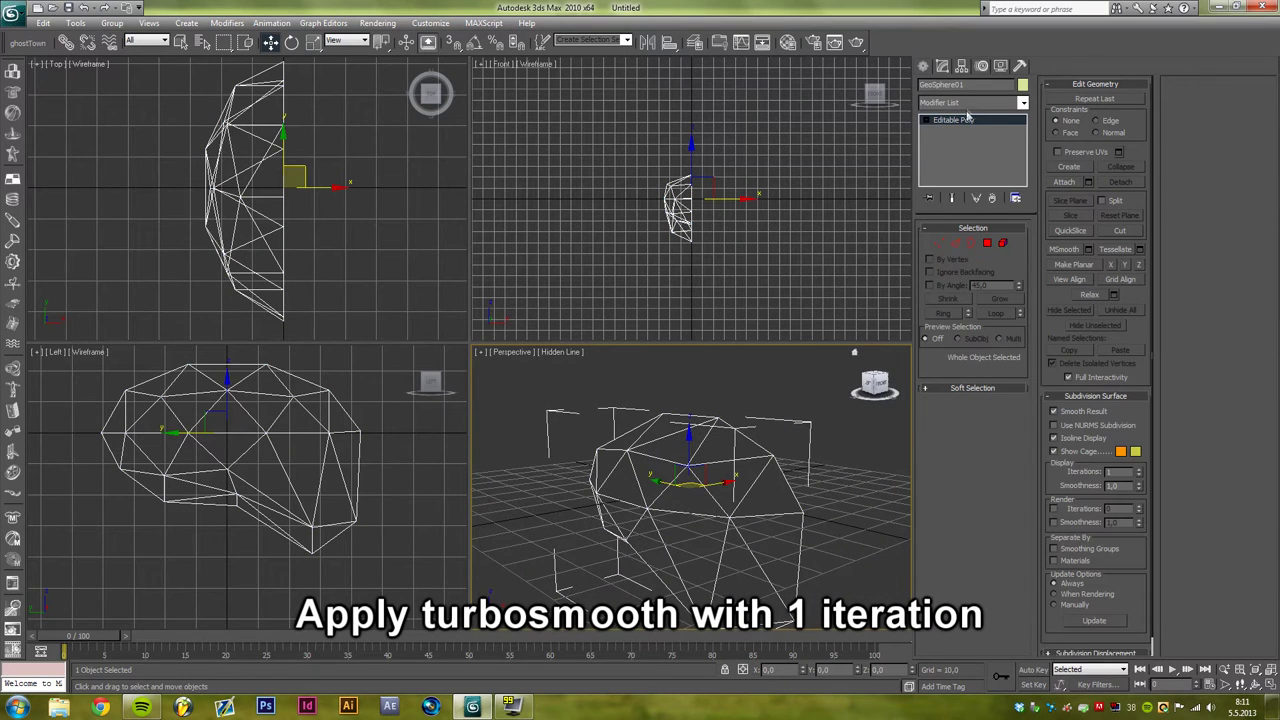
# Apply TurboSmooth with 1 iteration, then return to the Editable Poly level.
pyautogui.click(1022, 102)
pyautogui.scroll(-5, 979, 430)
pyautogui.scroll(-2, 979, 430)
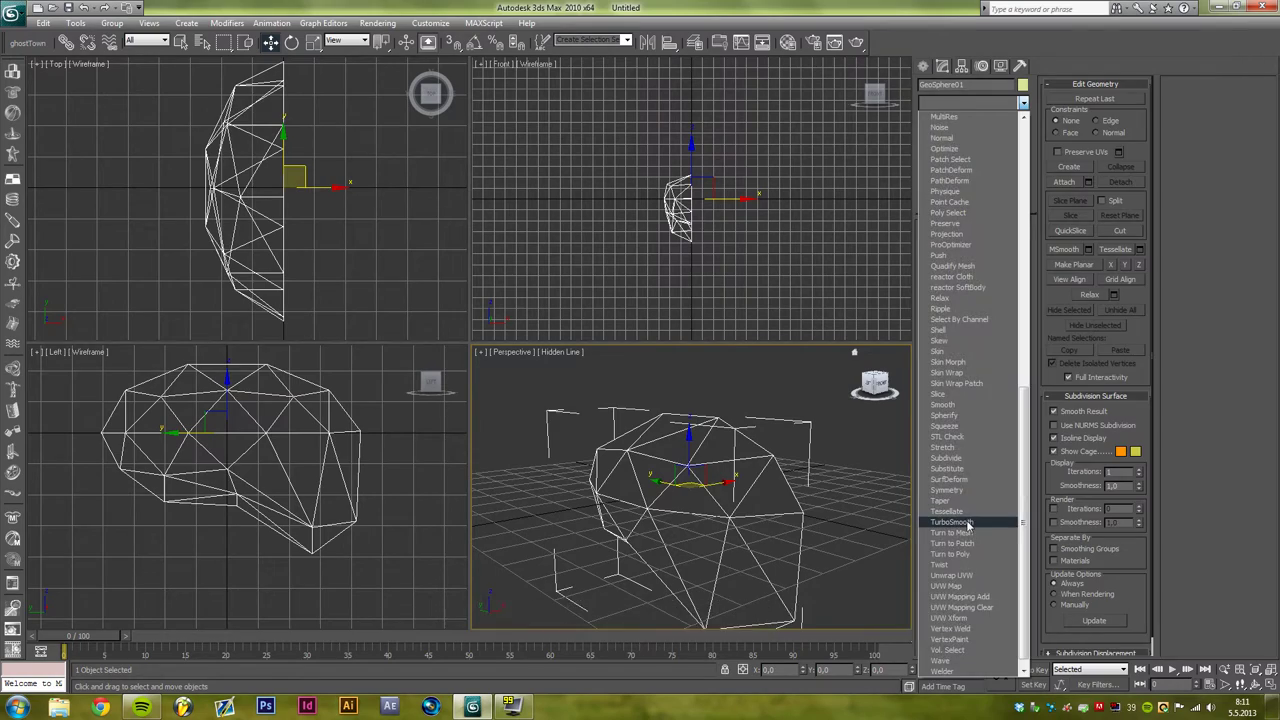
pyautogui.click(955, 526)
pyautogui.moveTo(702, 500)
pyautogui.keyDown('alt'); pyautogui.mouseDown(button='middle')
pyautogui.moveTo(830, 524)
pyautogui.moveTo(882, 492)
pyautogui.moveTo(826, 486)
pyautogui.moveTo(800, 506)
pyautogui.moveTo(602, 494)
pyautogui.mouseUp(button='middle'); pyautogui.keyUp('alt')
pyautogui.click(955, 131)
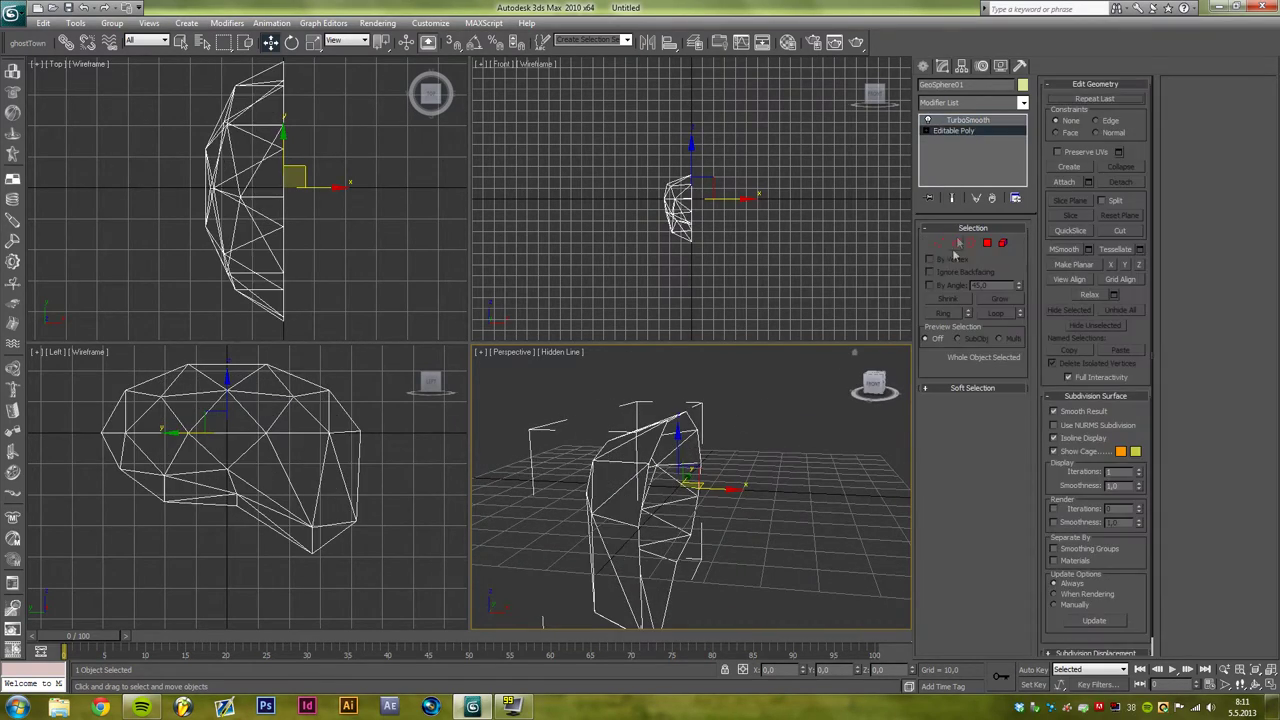
pyautogui.moveTo(700, 450)
pyautogui.keyDown('alt'); pyautogui.mouseDown(button='middle')
pyautogui.moveTo(758, 403)
pyautogui.moveTo(678, 414)
pyautogui.mouseUp(button='middle'); pyautogui.keyUp('alt')
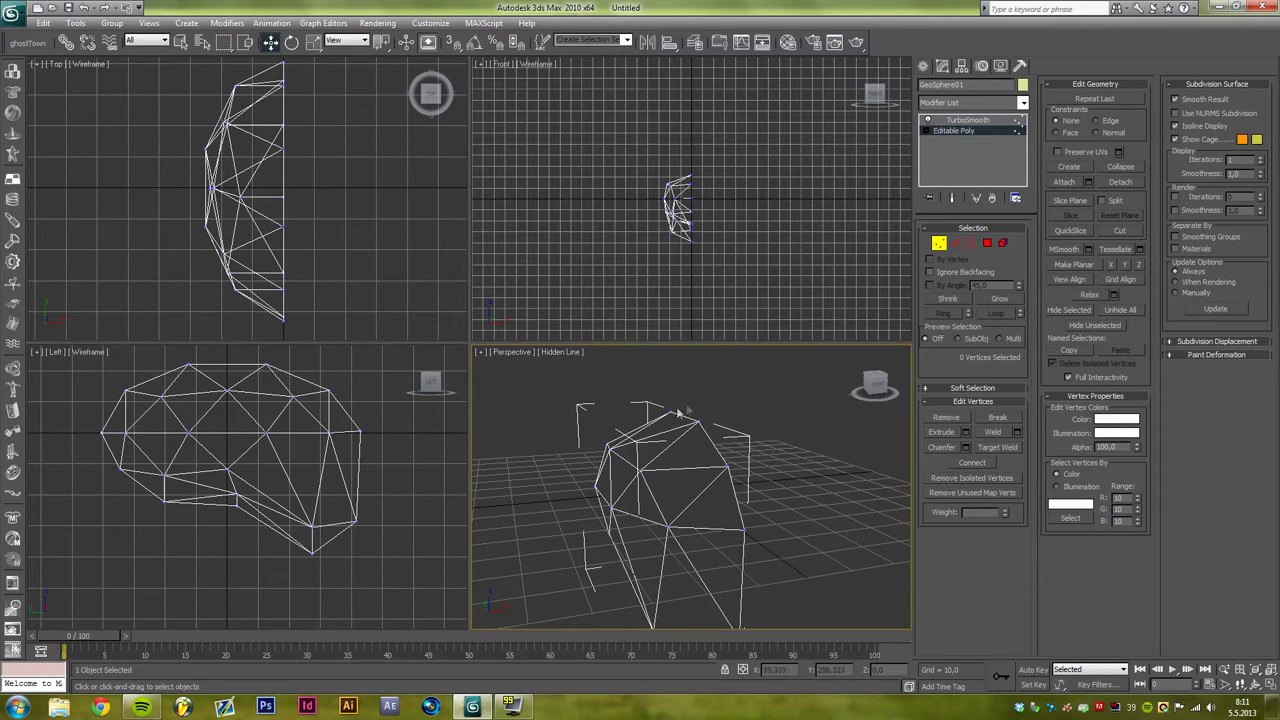
# Move the two top vertices down in Z to flatten the brain's top.
pyautogui.click(678, 412)
pyautogui.keyDown('ctrl'); pyautogui.click(688, 400); pyautogui.keyUp('ctrl')
pyautogui.moveTo(686, 378); pyautogui.dragTo(685, 393)
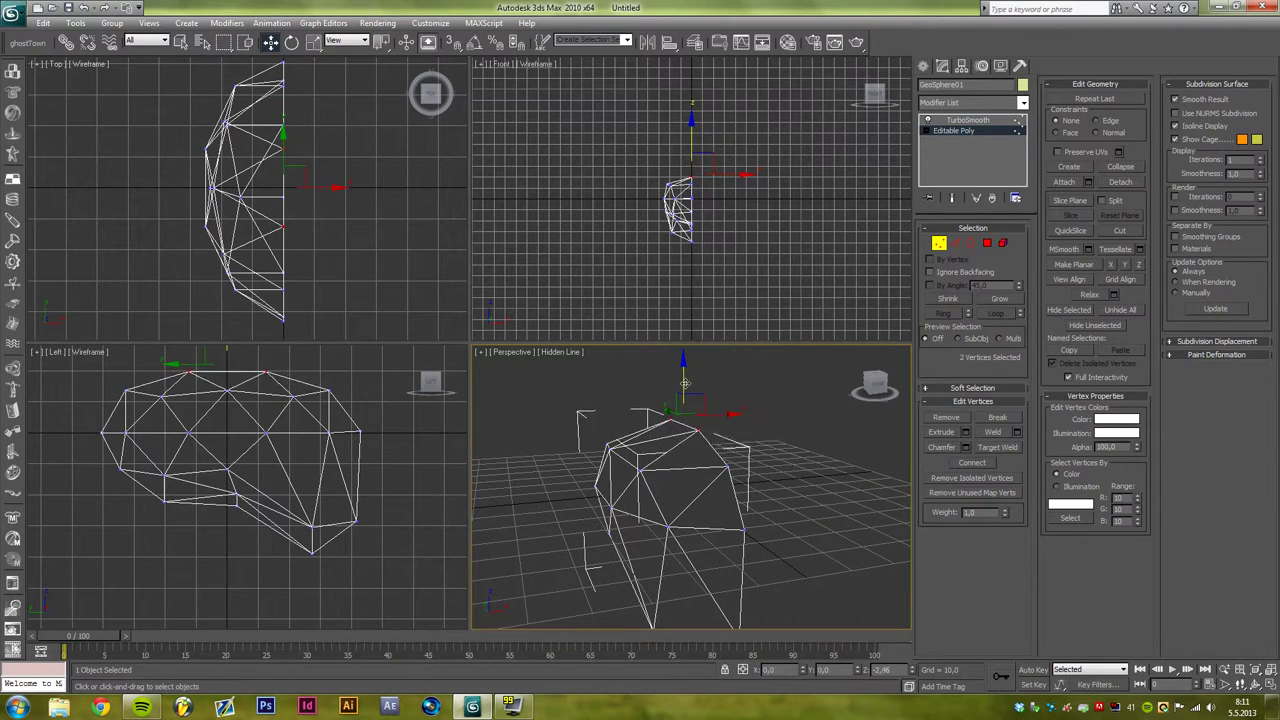
pyautogui.keyDown('alt'); pyautogui.moveTo(685, 393); pyautogui.dragTo(712, 385, button='middle'); pyautogui.keyUp('alt')
pyautogui.moveTo(702, 384); pyautogui.dragTo(704, 376)
pyautogui.keyDown('alt'); pyautogui.moveTo(704, 376); pyautogui.dragTo(737, 397, button='middle'); pyautogui.keyUp('alt')
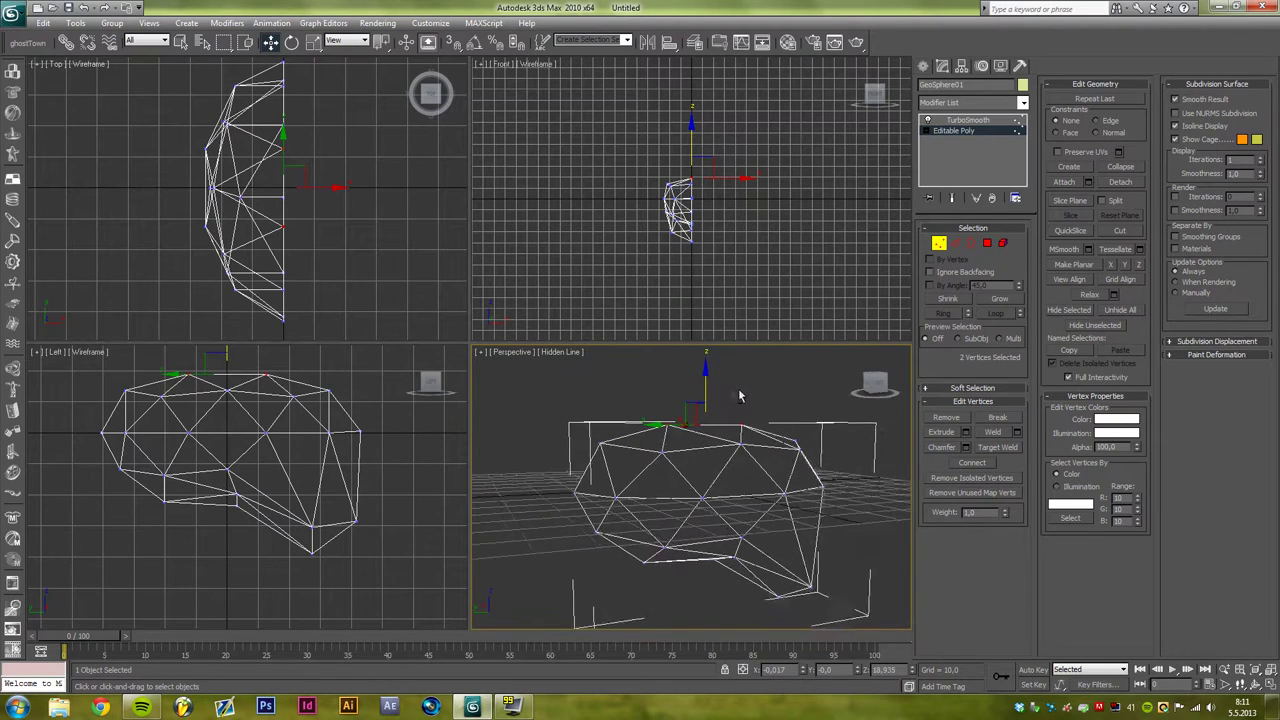
# Exit Vertex mode and select TurboSmooth in the stack to display the smoothed mesh.
pyautogui.click(938, 244)
pyautogui.click(968, 120)
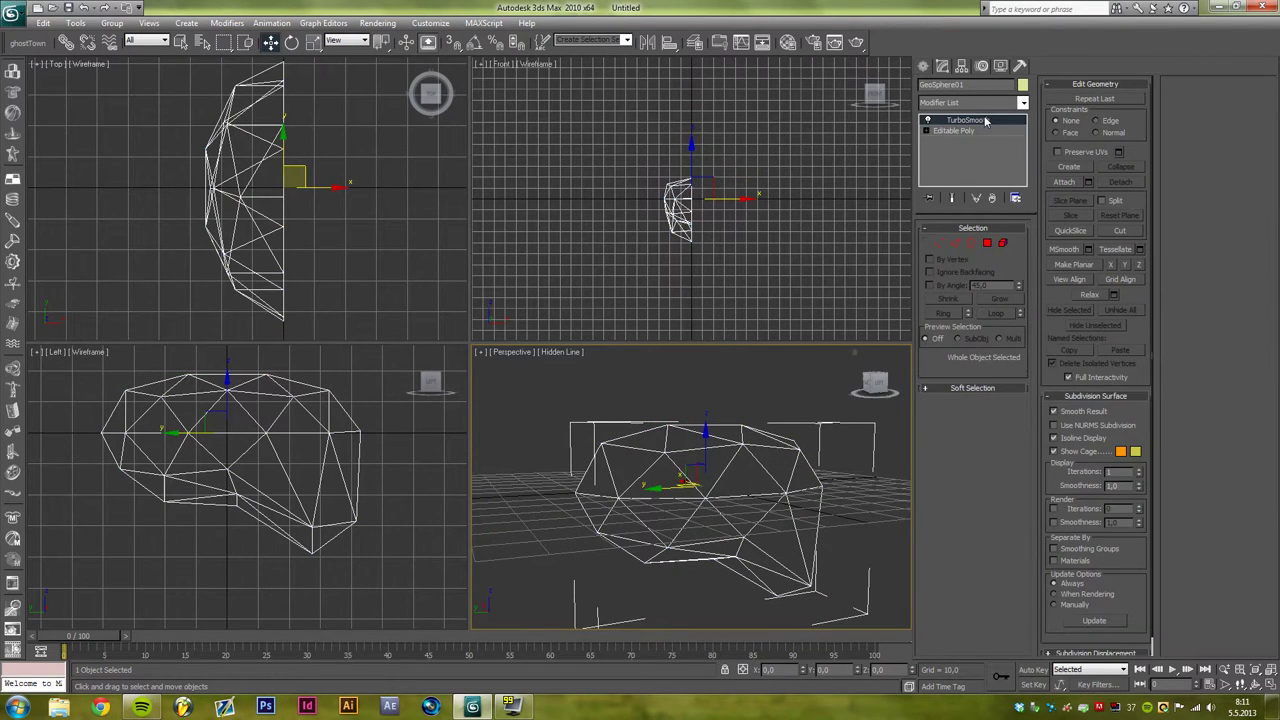
pyautogui.moveTo(700, 430)
pyautogui.keyDown('alt'); pyautogui.mouseDown(button='middle')
pyautogui.moveTo(870, 324)
pyautogui.moveTo(654, 409)
pyautogui.moveTo(674, 423)
pyautogui.moveTo(712, 416)
pyautogui.moveTo(723, 432)
pyautogui.mouseUp(button='middle'); pyautogui.keyUp('alt')
pyautogui.keyDown('alt'); pyautogui.click(700, 400); pyautogui.keyUp('alt')
# With GeoSphere01 selected, show the Graphite Modeling Tools ribbon expanded to its Polygon Modeling panel.
pyautogui.click(723, 432)
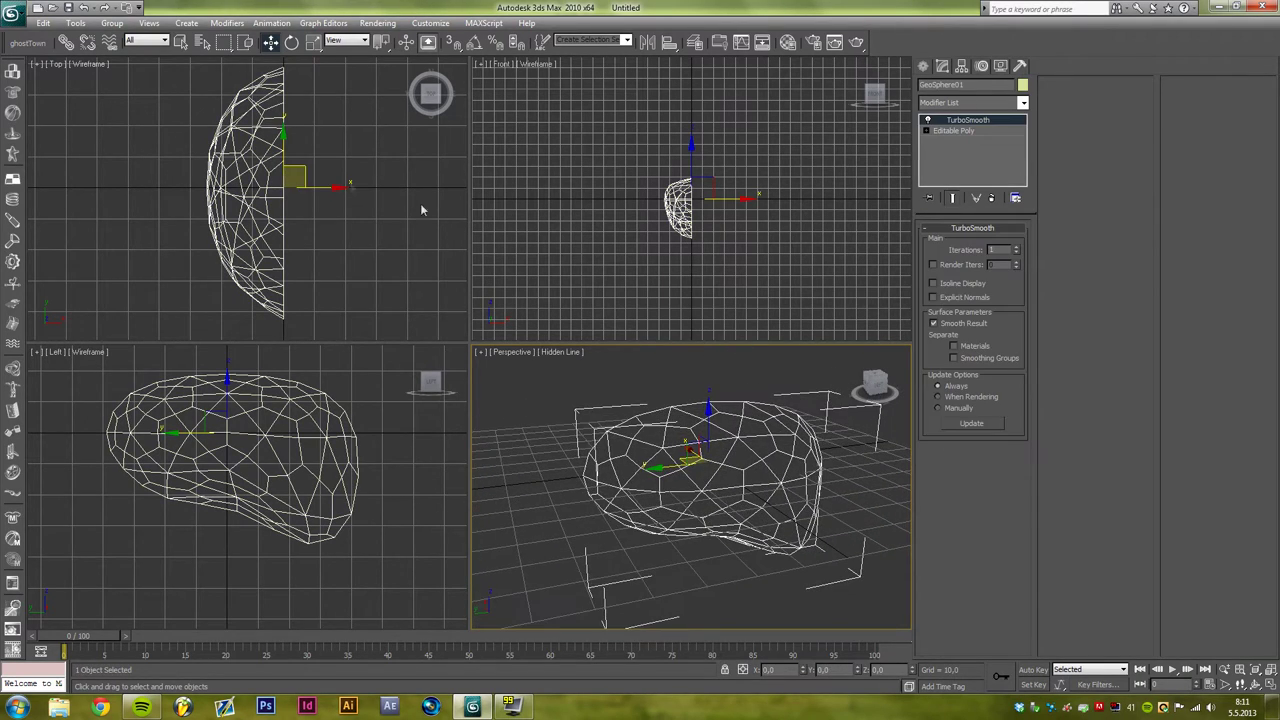
pyautogui.click(80, 23)
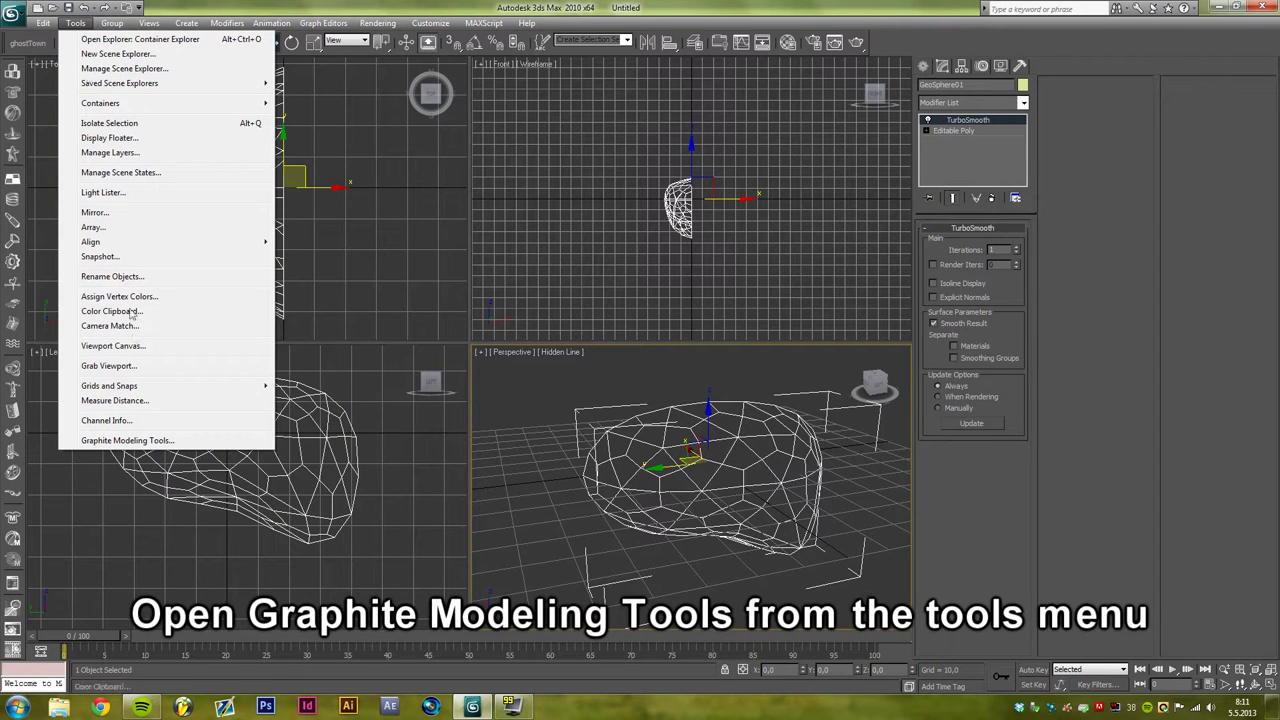
pyautogui.click(126, 442)
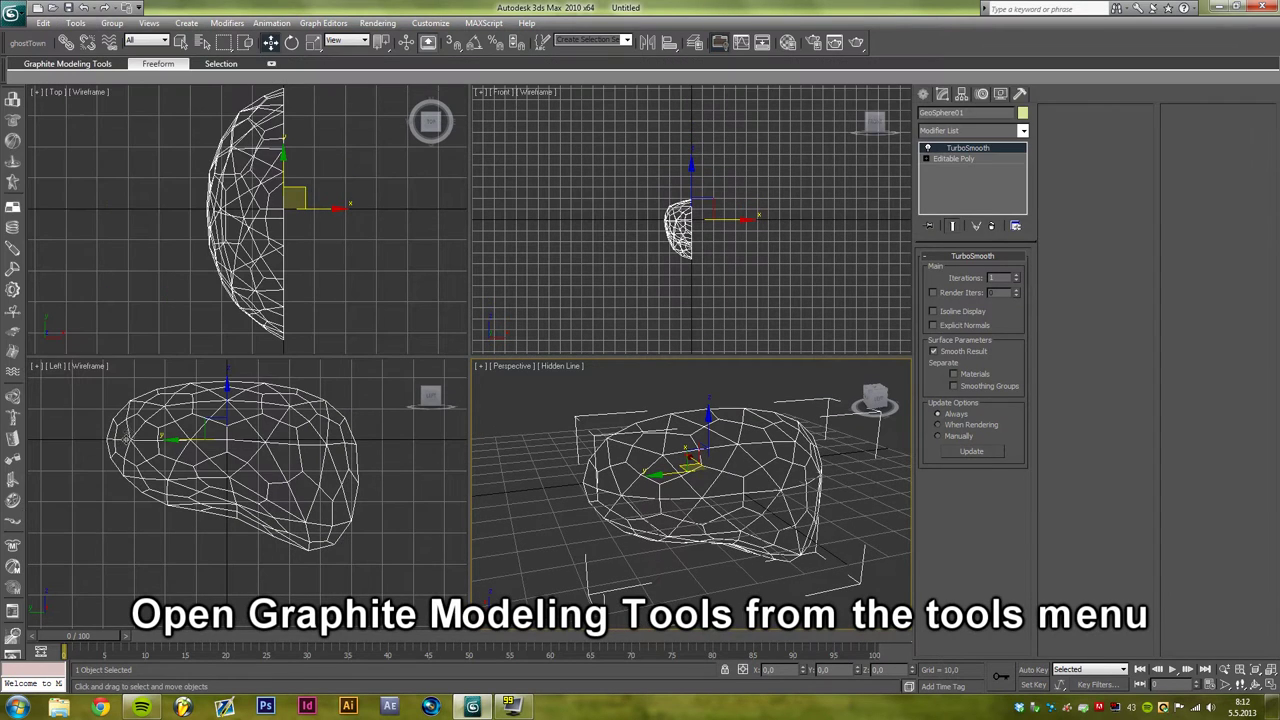
pyautogui.click(271, 64)
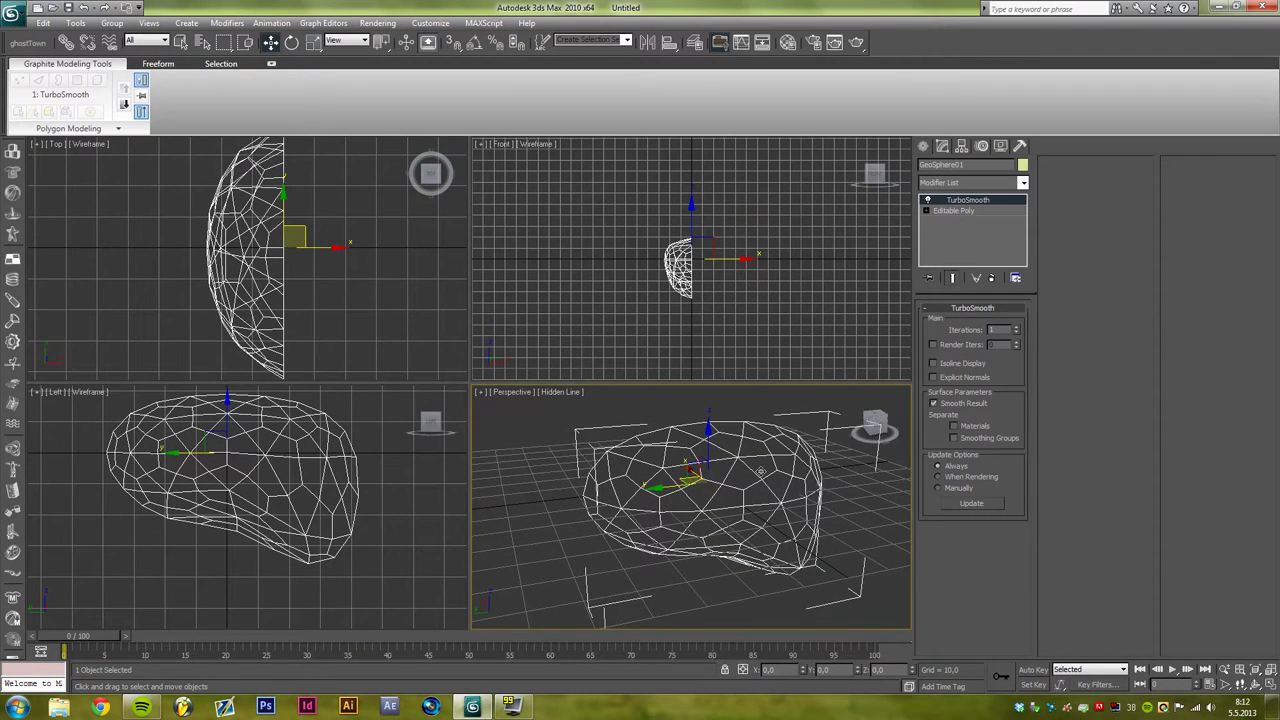
pyautogui.keyDown('alt'); pyautogui.moveTo(760, 472); pyautogui.dragTo(744, 466, button='middle'); pyautogui.keyUp('alt')
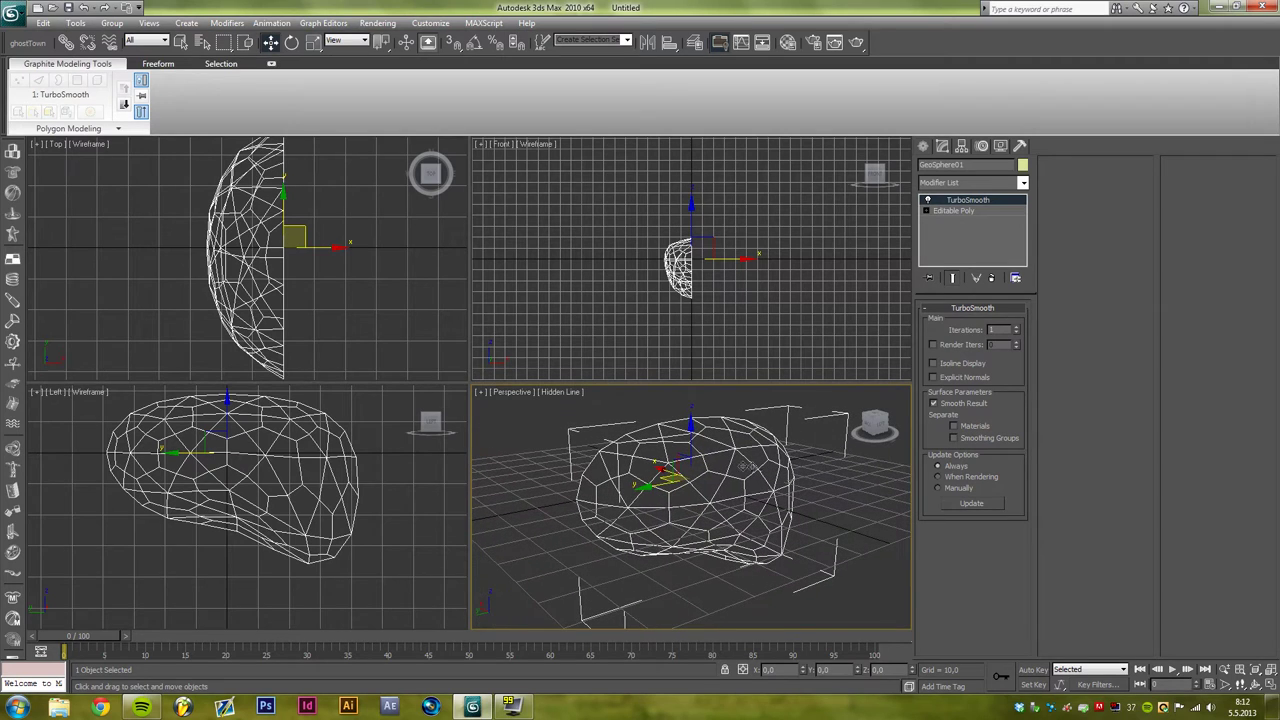
# Collapse the TurboSmooth into Editable Poly and pick GeoSphere01 as the Freeform drawing surface.
pyautogui.rightClick(716, 442)
pyautogui.moveTo(745, 563)
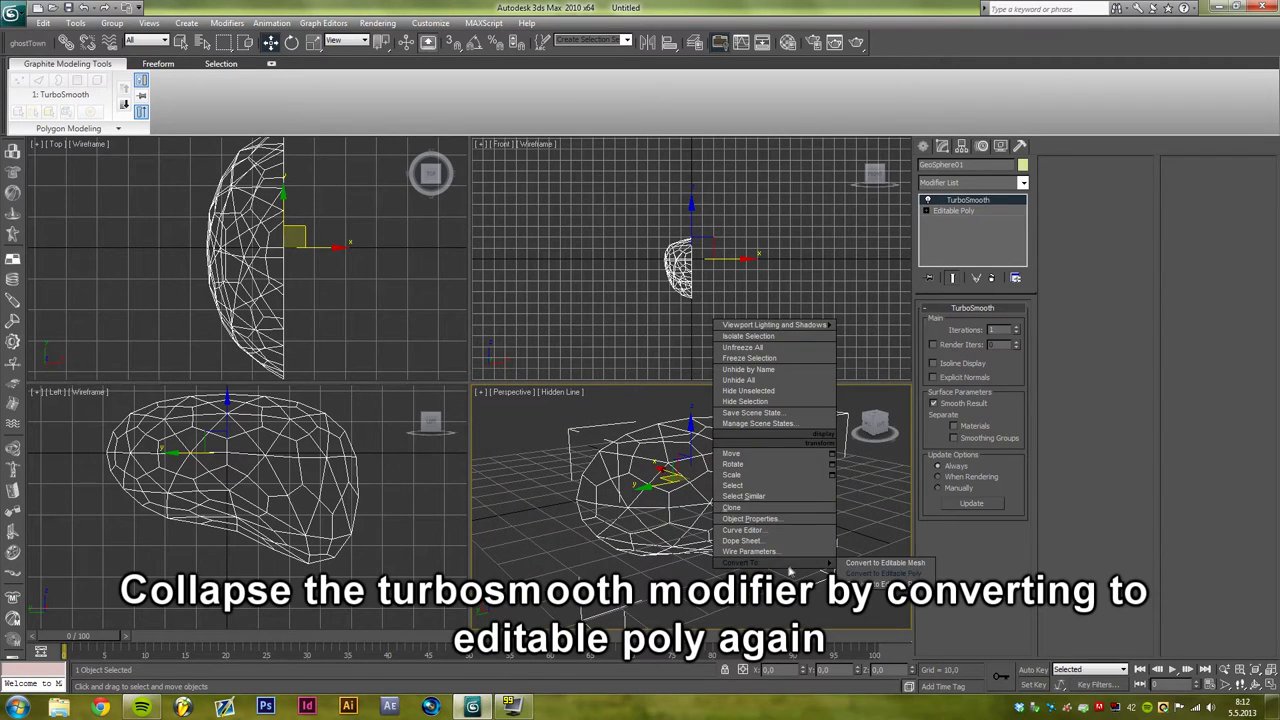
pyautogui.click(865, 575)
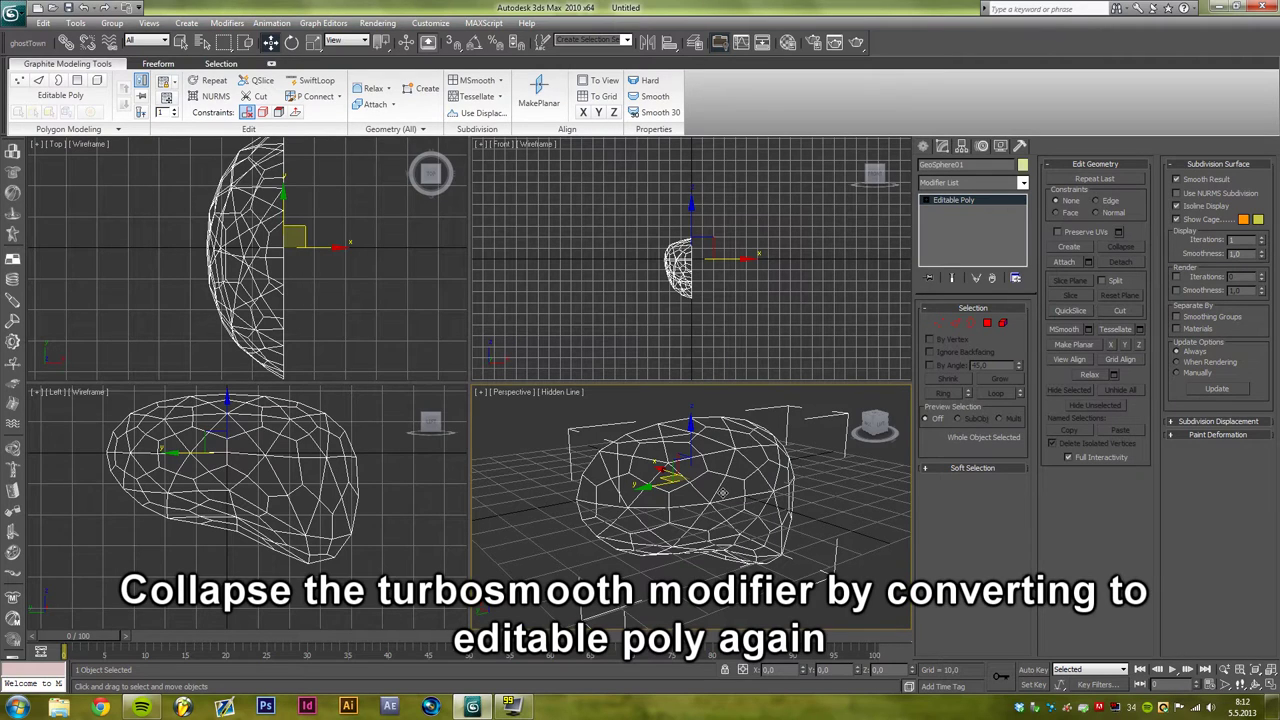
pyautogui.click(158, 64)
pyautogui.click(167, 84)
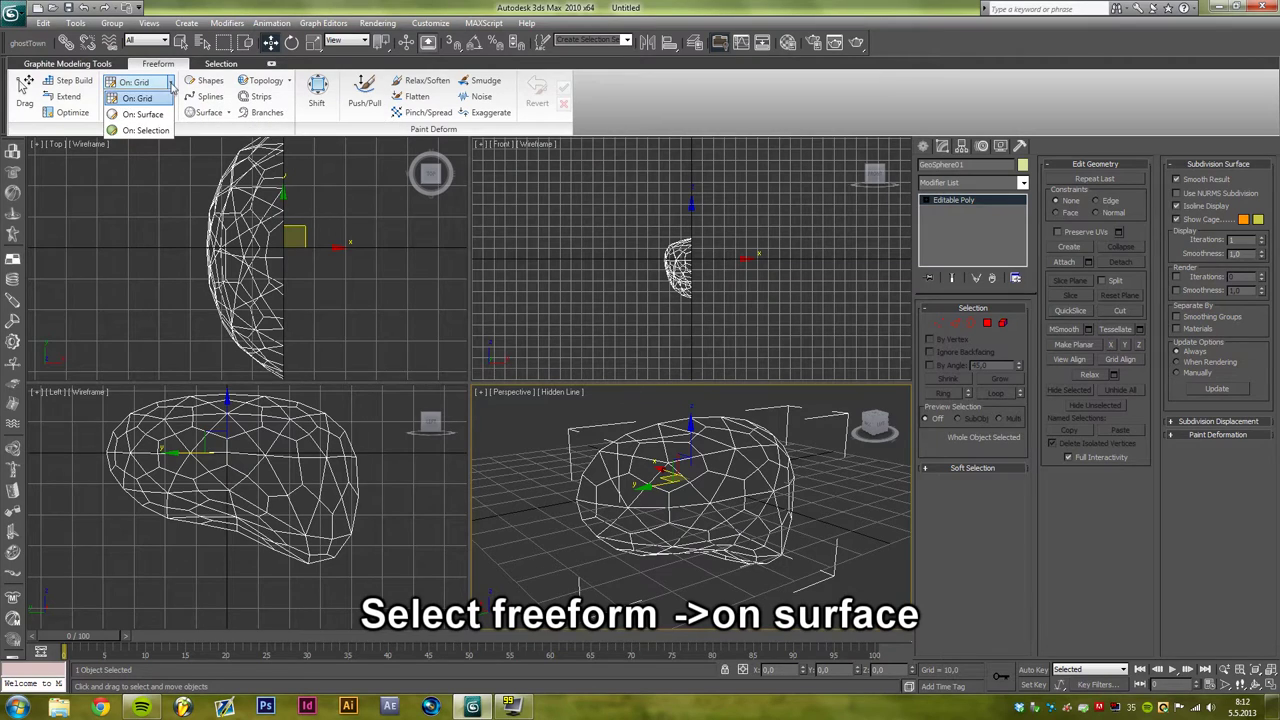
pyautogui.click(155, 115)
pyautogui.click(134, 98)
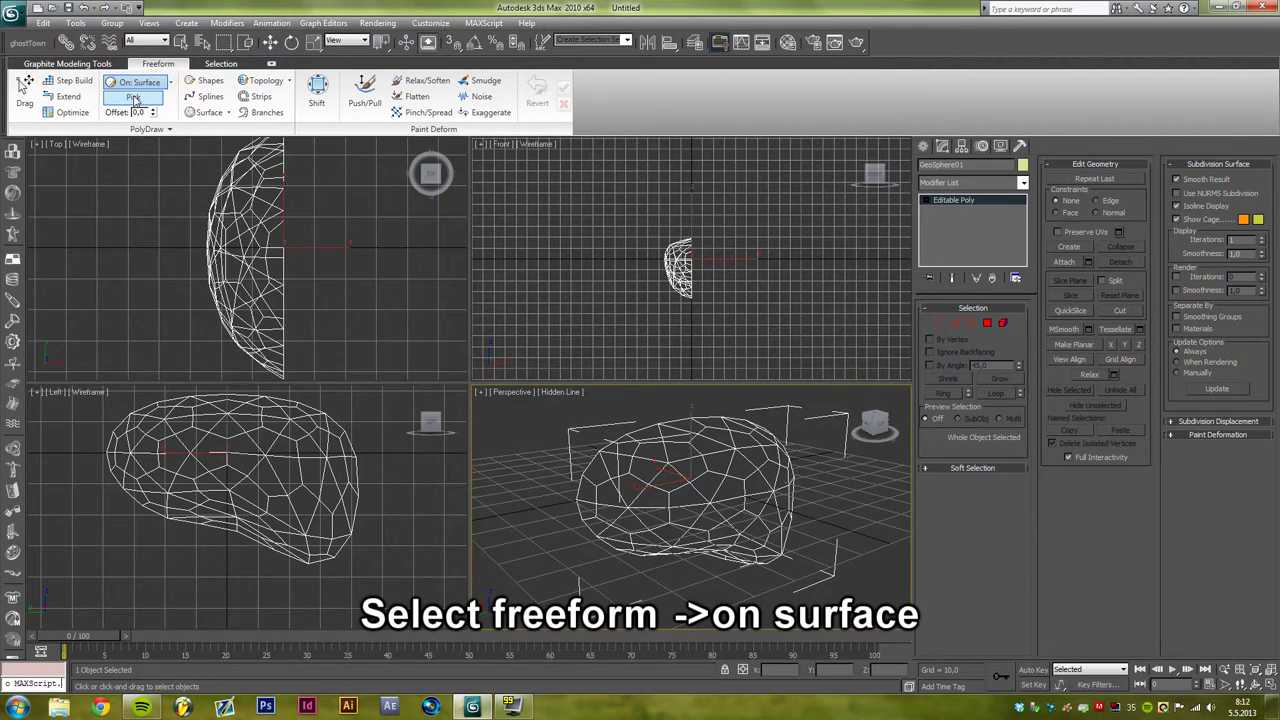
pyautogui.click(688, 470)
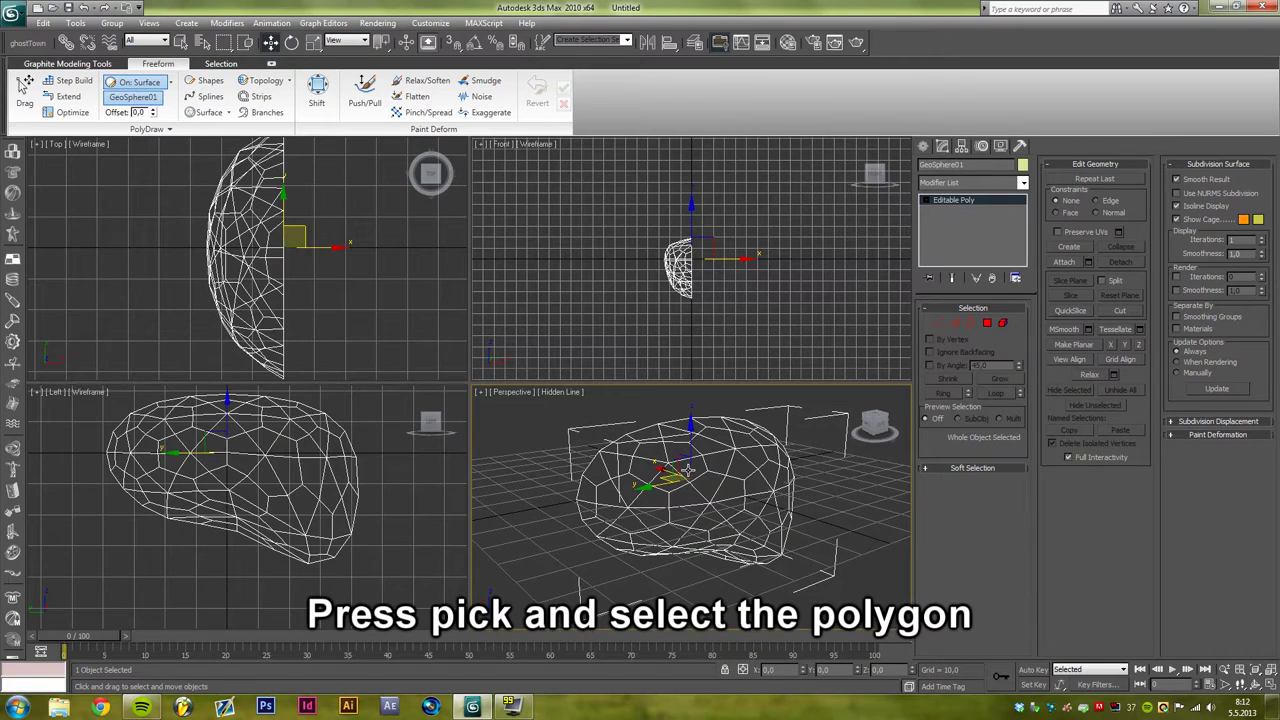
# Set PolyDraw to draw On: Selection and activate the Splines tool.
pyautogui.click(172, 87)
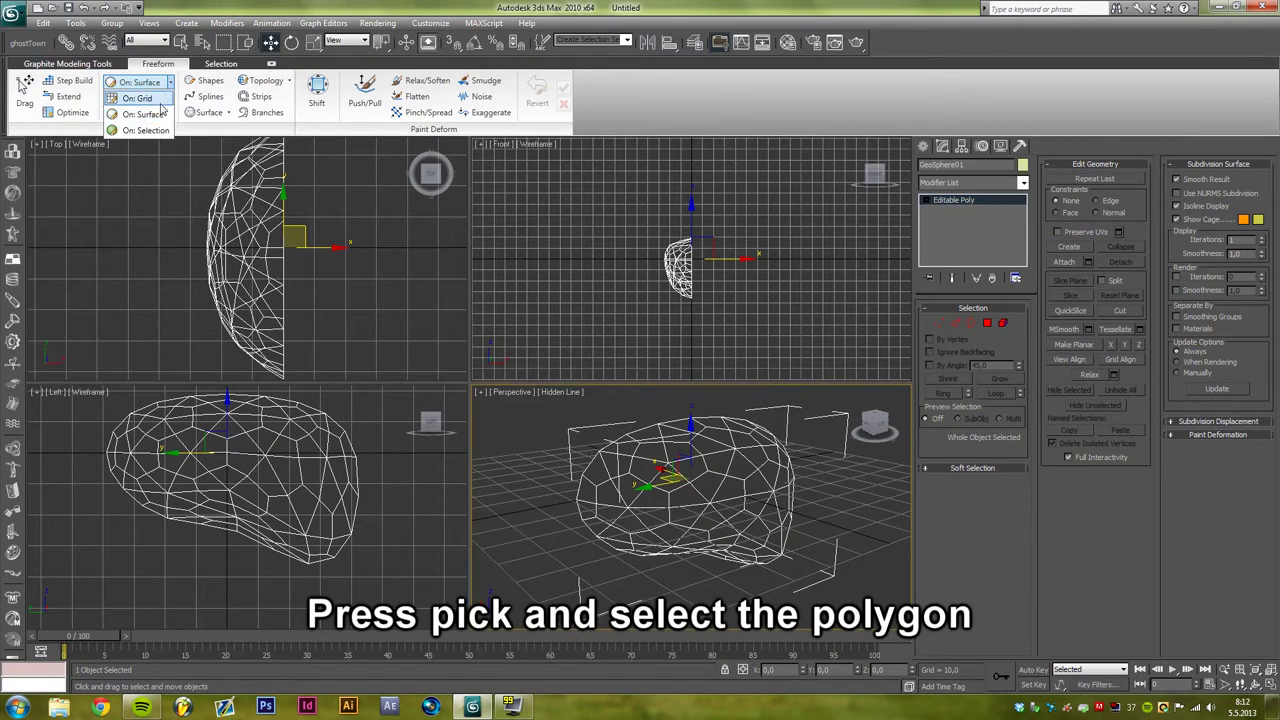
pyautogui.click(140, 112)
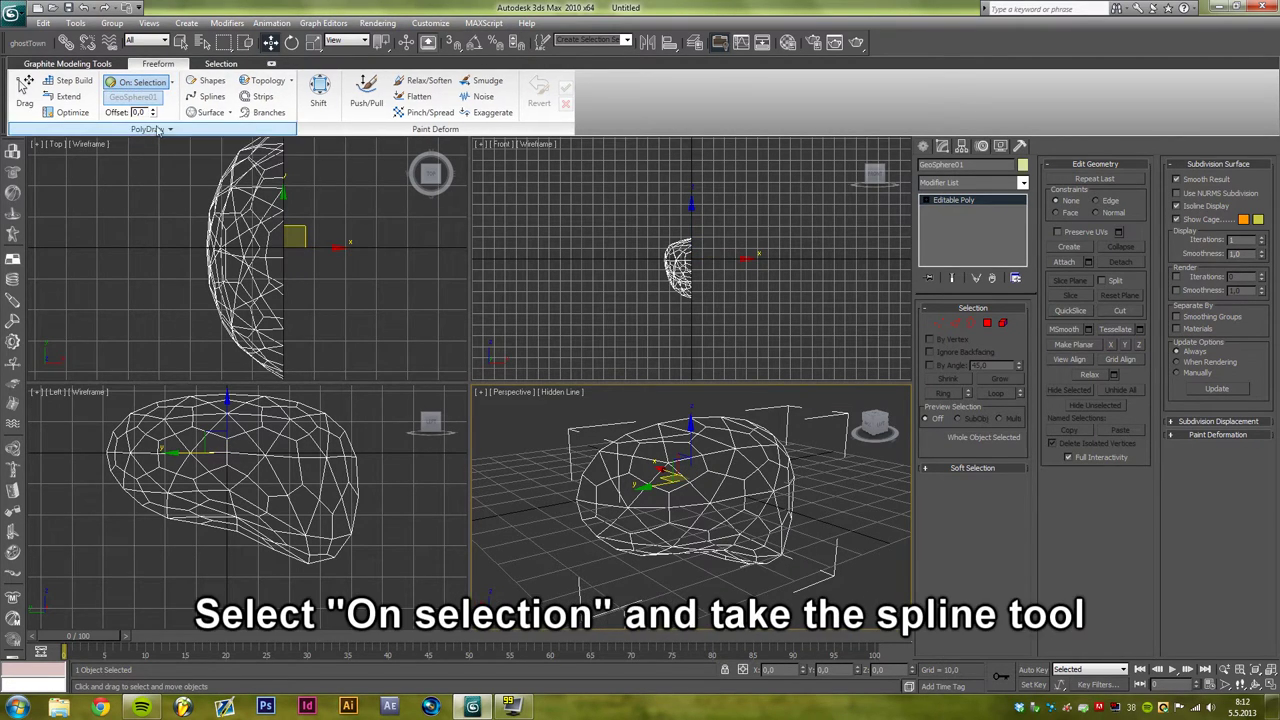
pyautogui.click(207, 97)
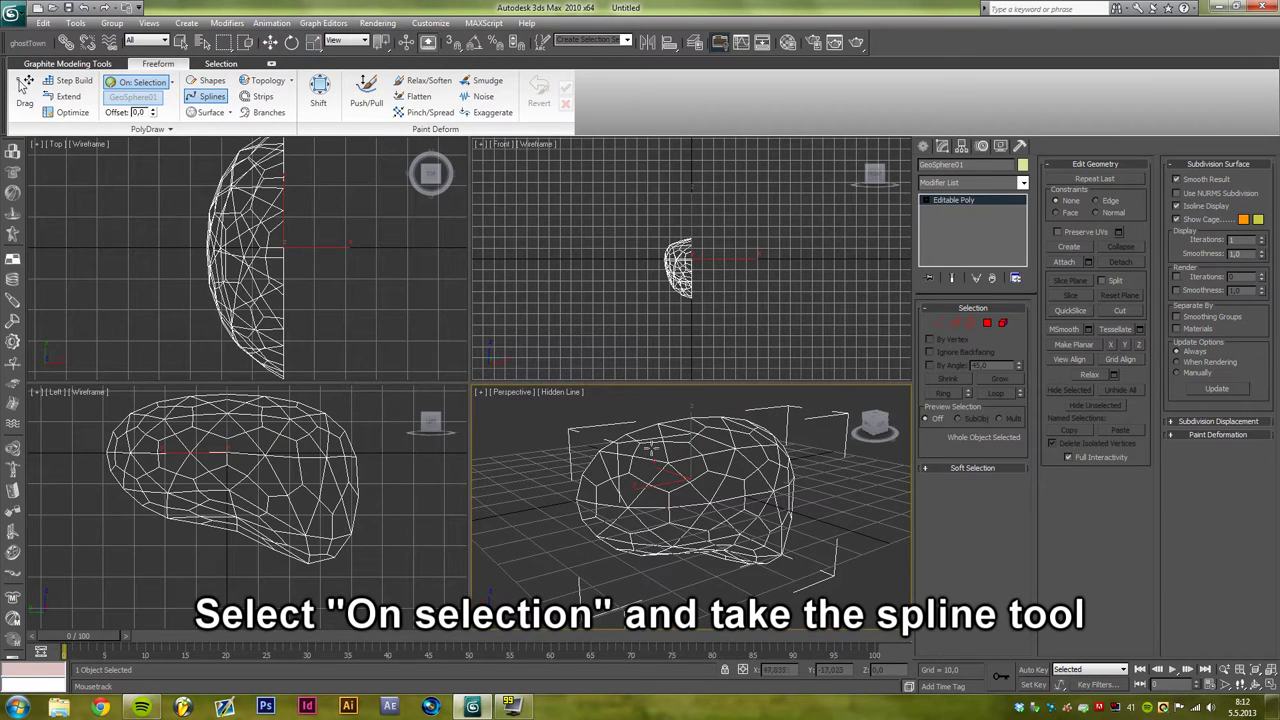
# Draw winding spline squiggles across the half-brain from several viewing angles.
pyautogui.moveTo(630, 470)
pyautogui.keyDown('alt'); pyautogui.mouseDown(button='middle')
pyautogui.moveTo(705, 478)
pyautogui.moveTo(660, 543)
pyautogui.mouseUp(button='middle'); pyautogui.keyUp('alt')
pyautogui.scroll(2, 690, 490)
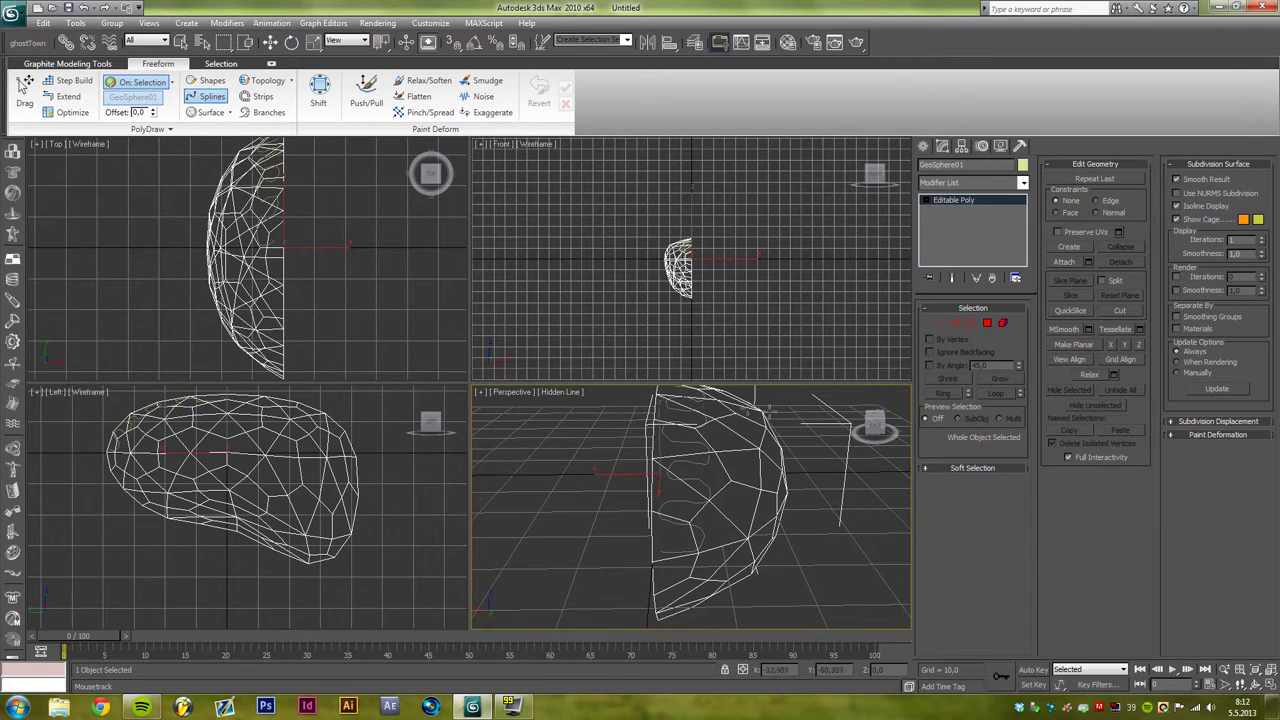
pyautogui.keyDown('alt'); pyautogui.moveTo(766, 408); pyautogui.dragTo(634, 481, button='middle'); pyautogui.keyUp('alt')
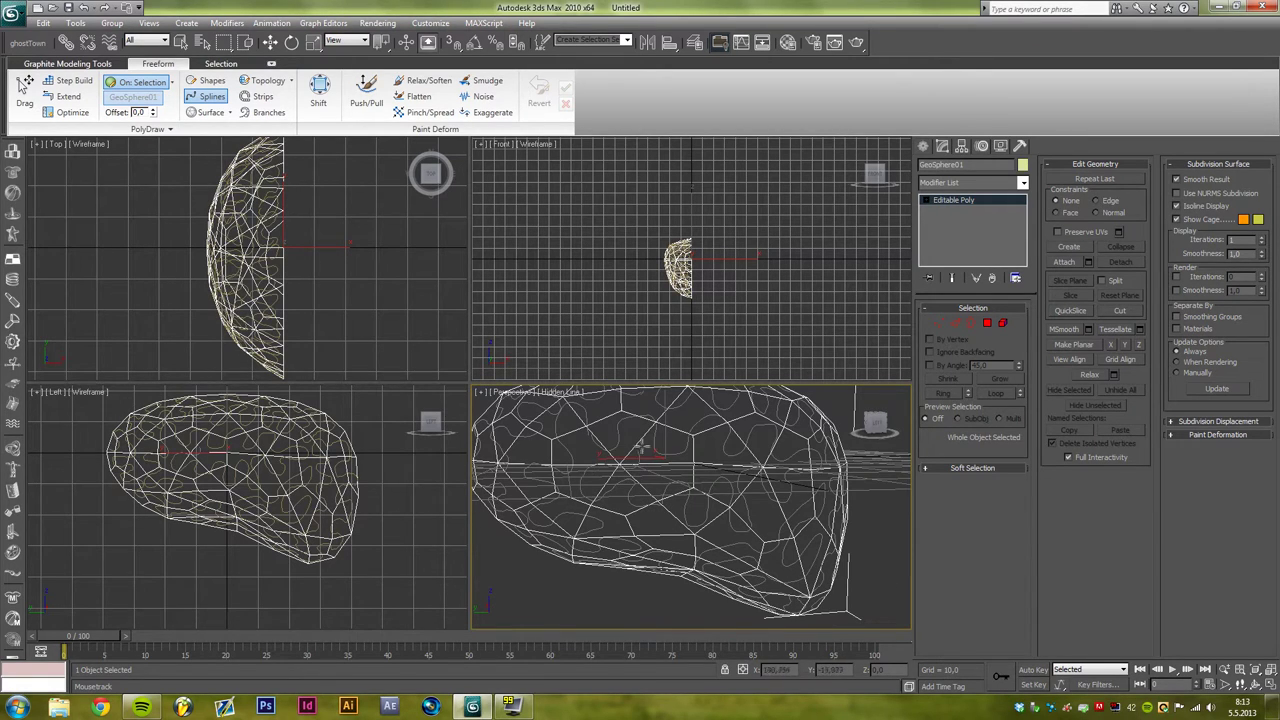
pyautogui.keyDown('alt'); pyautogui.moveTo(760, 449); pyautogui.dragTo(648, 464, button='middle'); pyautogui.keyUp('alt')
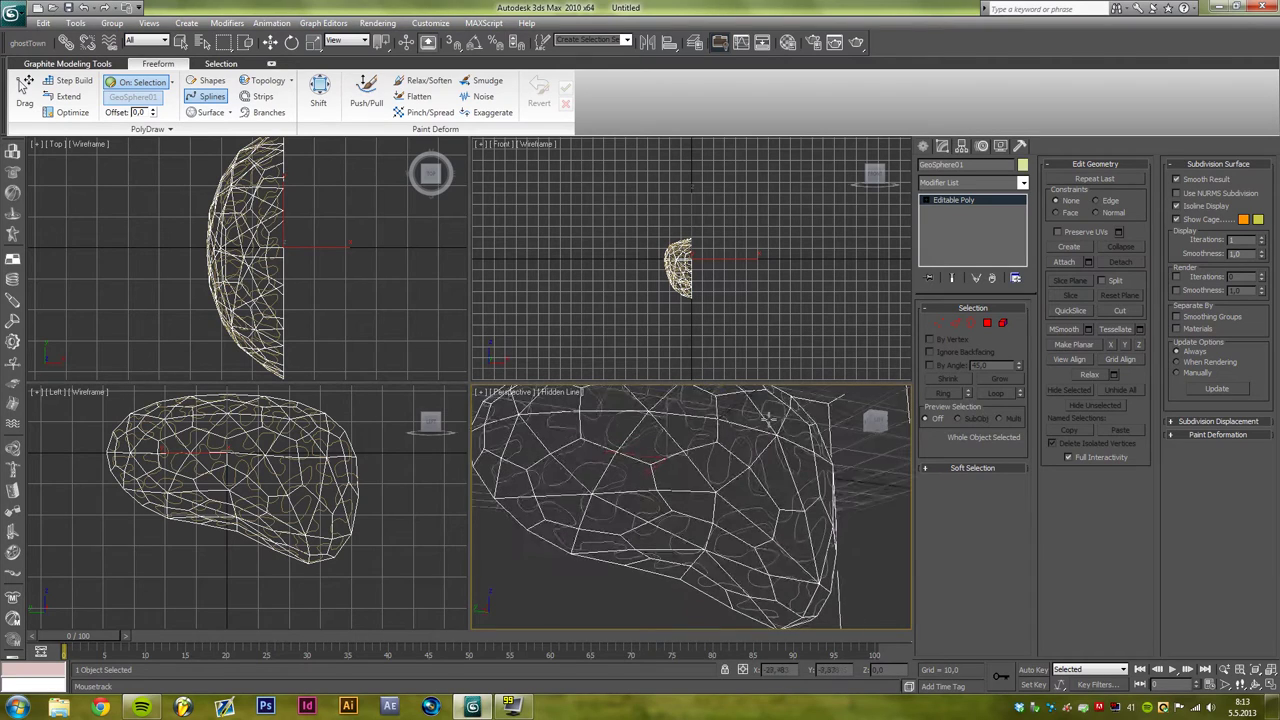
pyautogui.keyDown('alt'); pyautogui.moveTo(736, 488); pyautogui.dragTo(814, 518, button='middle'); pyautogui.keyUp('alt')
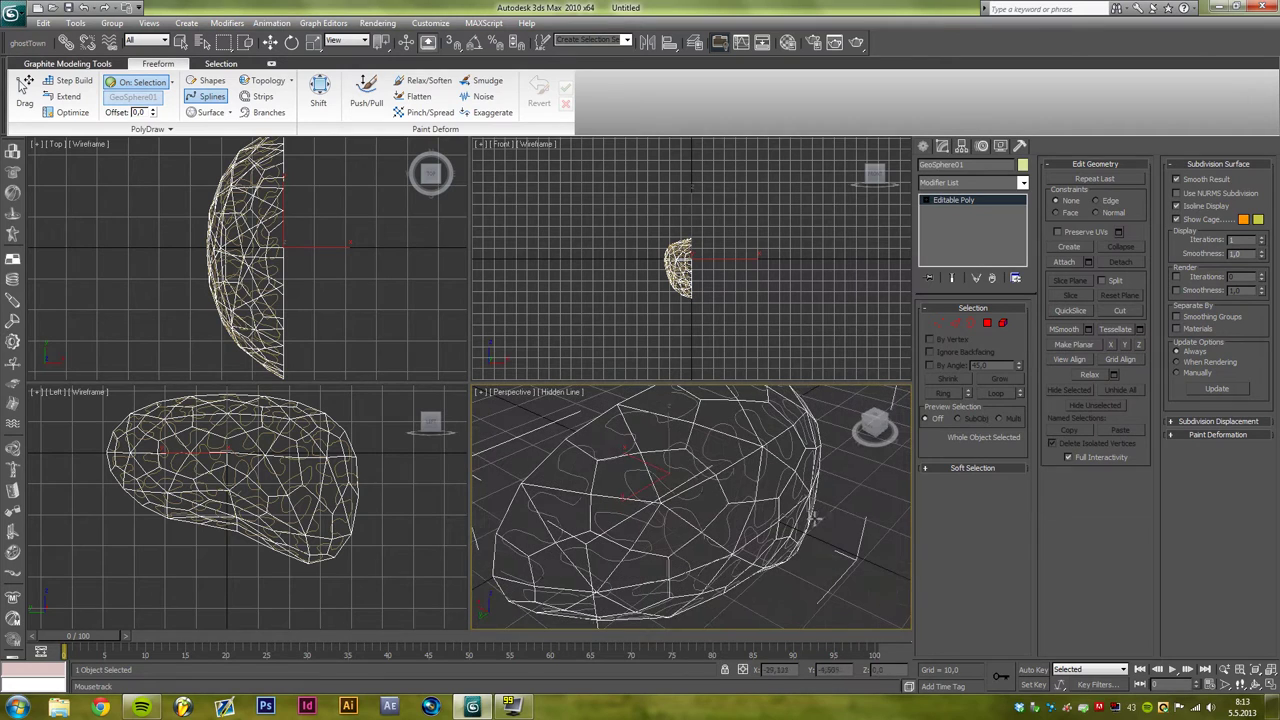
# Select the resulting Shape01 spline with the Move tool.
pyautogui.click(270, 42)
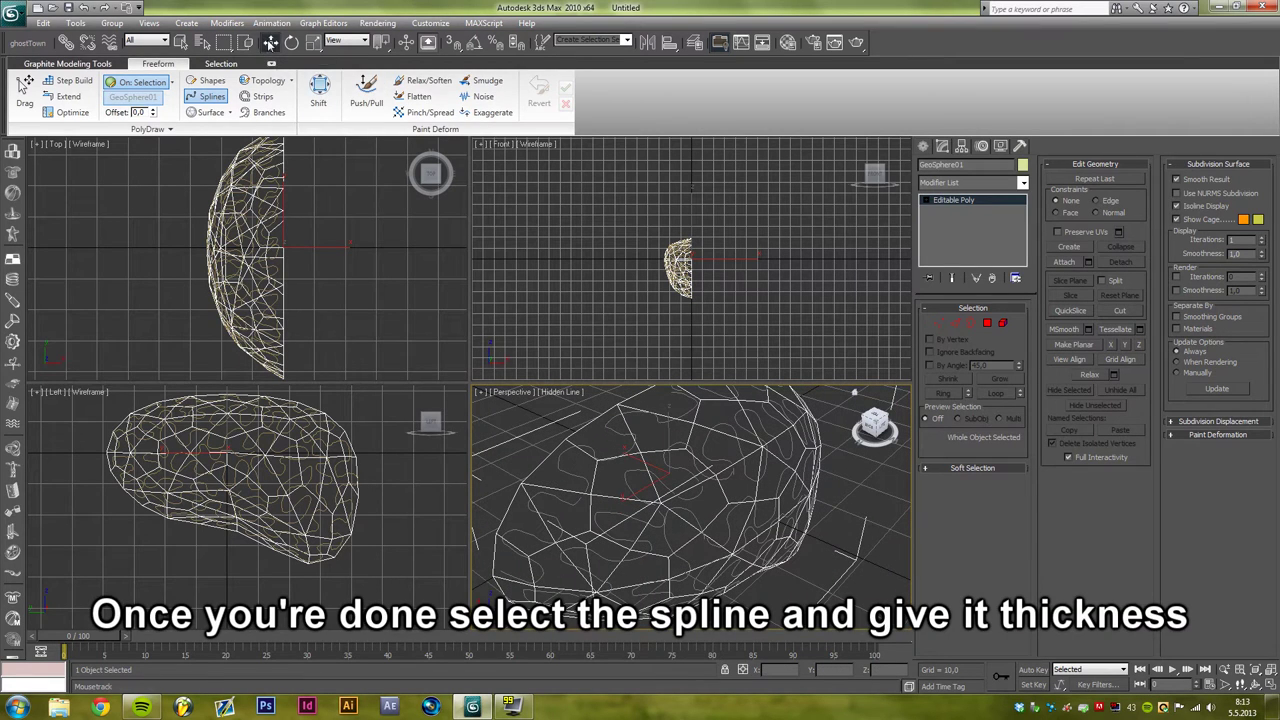
pyautogui.click(614, 455)
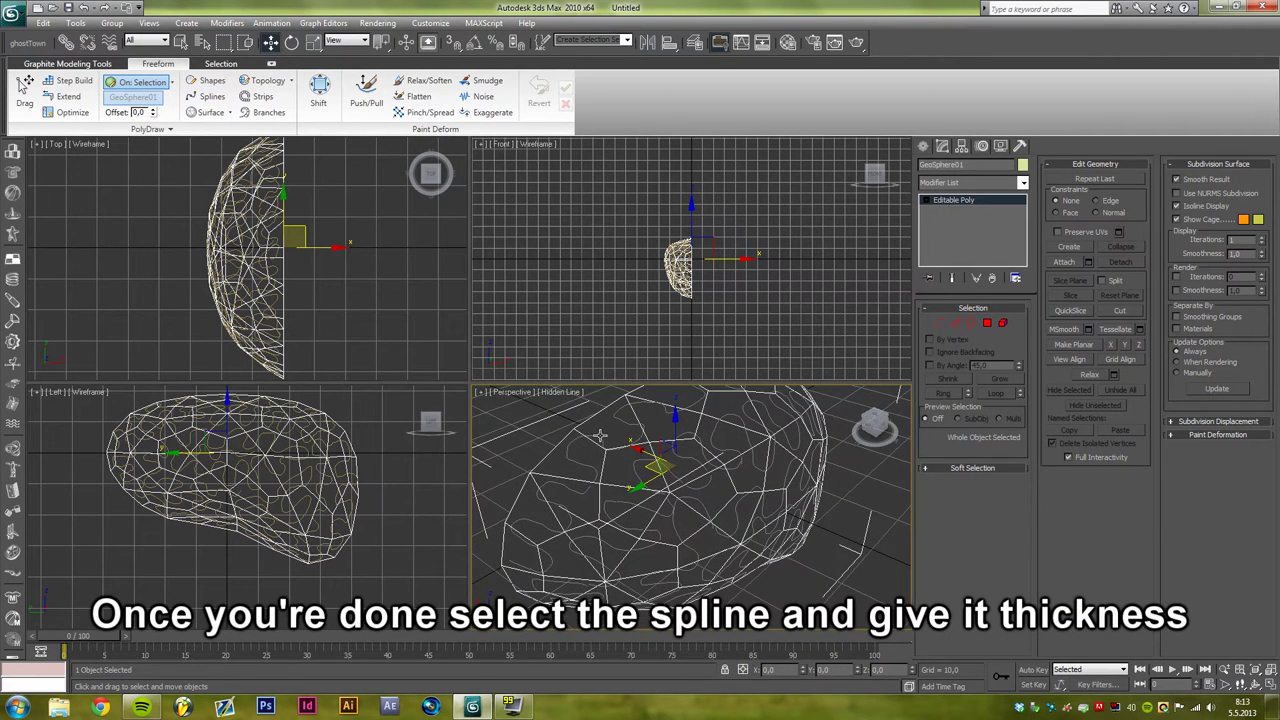
pyautogui.click(600, 435)
pyautogui.keyDown('alt'); pyautogui.moveTo(600, 435); pyautogui.dragTo(785, 512, button='middle'); pyautogui.keyUp('alt')
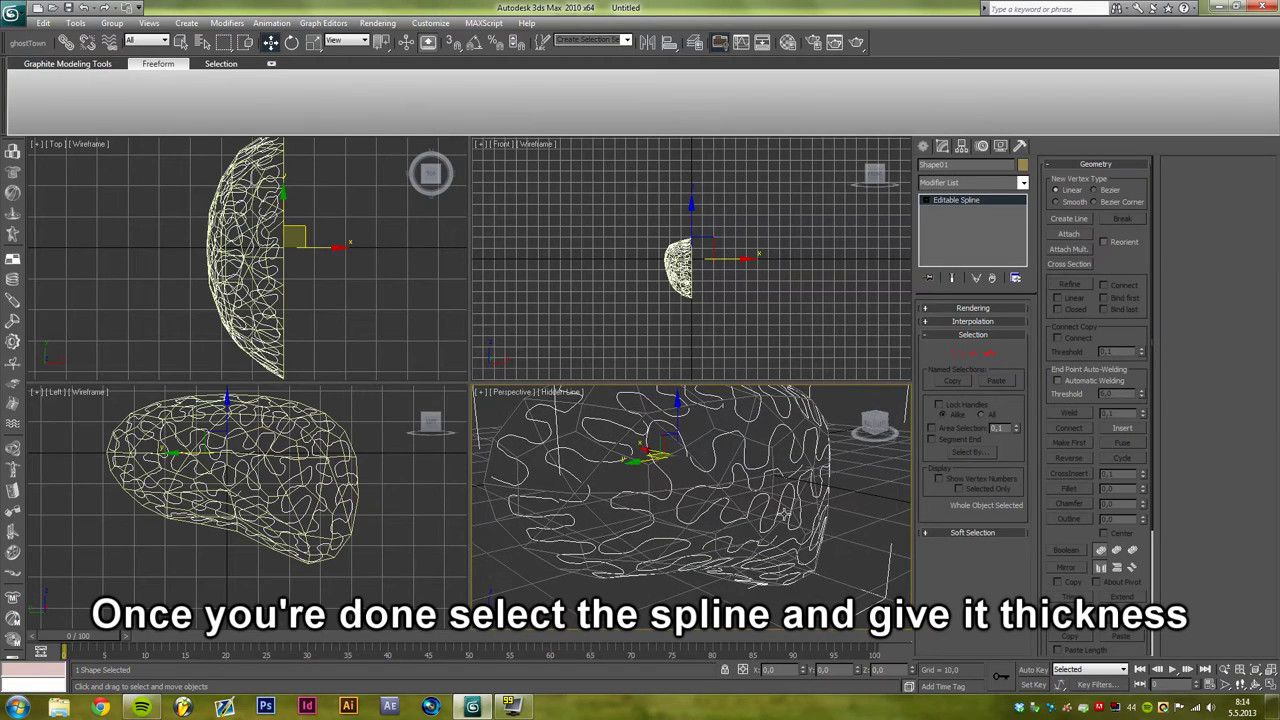
# Set all 1106 vertices of the Shape01 spline to Smooth.
pyautogui.click(957, 354)
pyautogui.moveTo(757, 444); pyautogui.dragTo(765, 462, button='middle')
pyautogui.hotkey('ctrl', 'a')
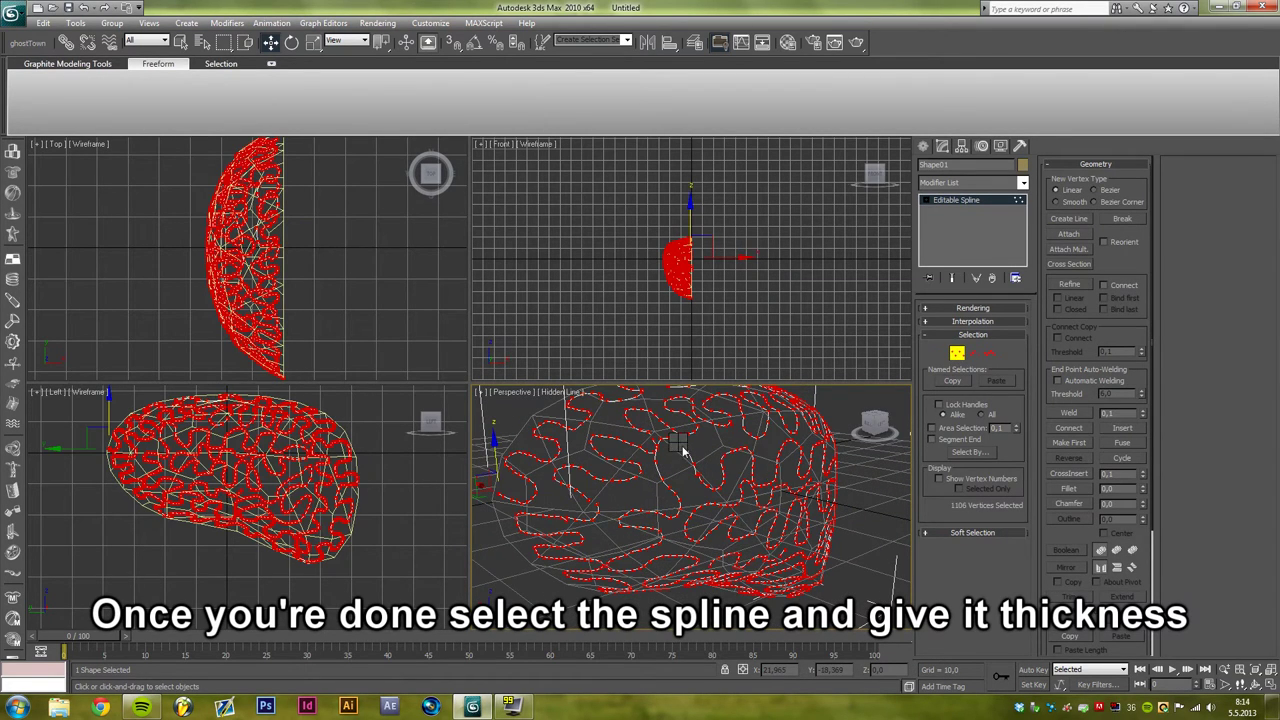
pyautogui.rightClick(683, 452)
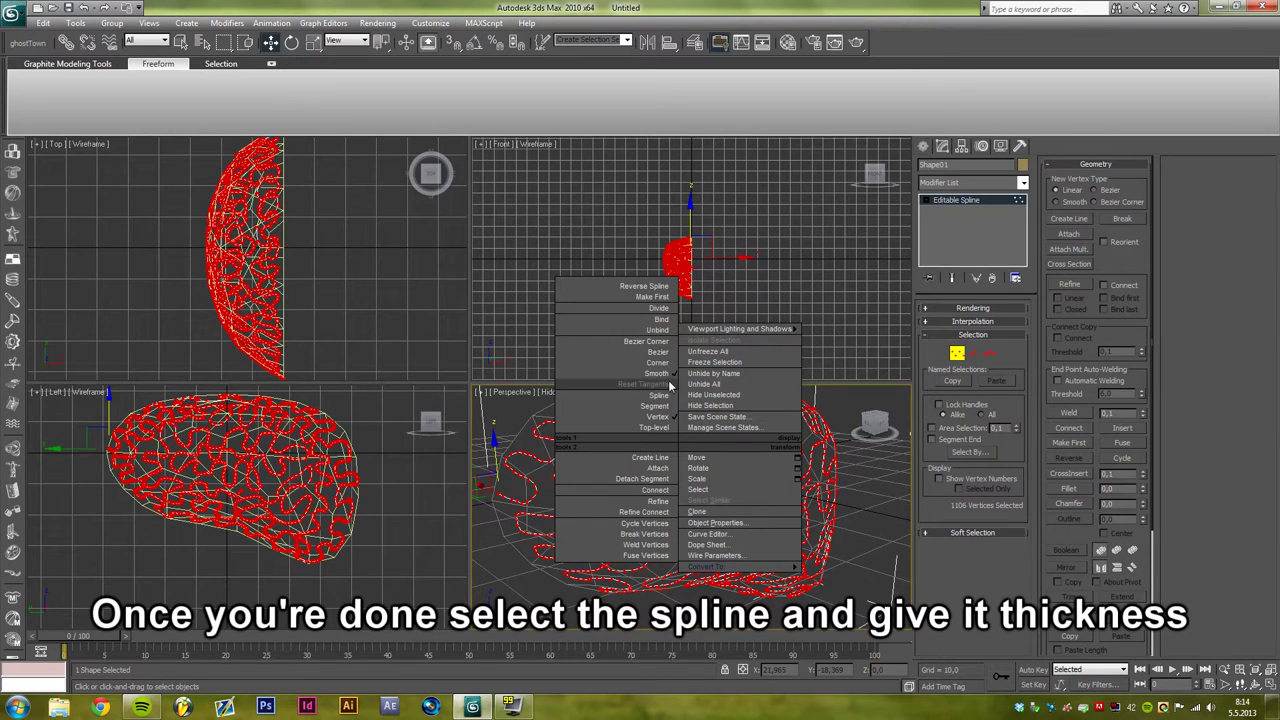
pyautogui.click(727, 382)
# Enable the spline's viewport rendering with a radial thickness of about 4.94.
pyautogui.click(957, 353)
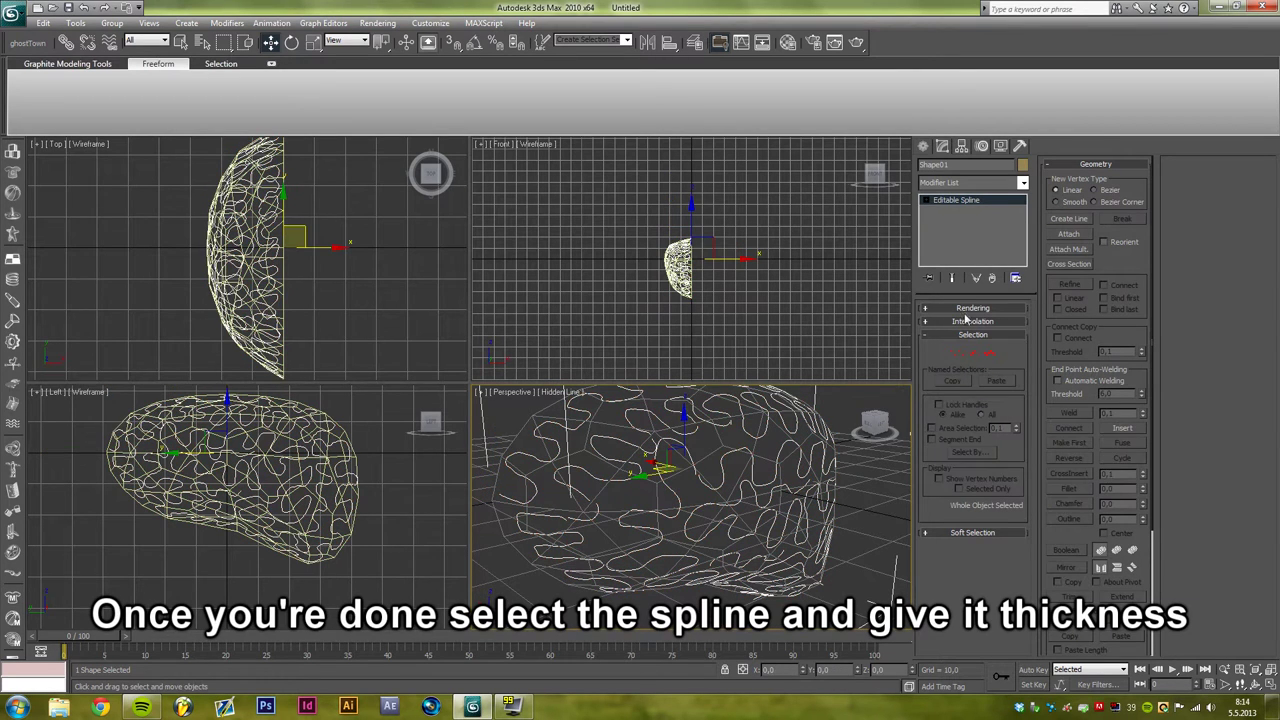
pyautogui.click(966, 308)
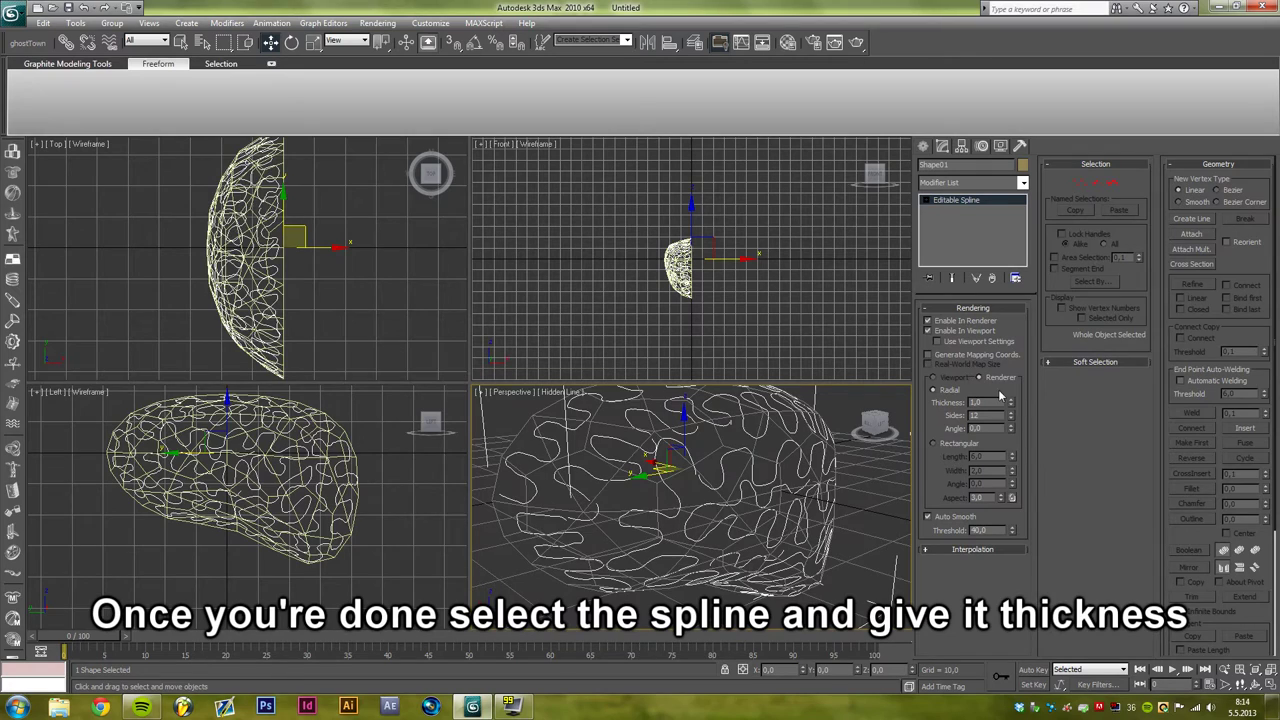
pyautogui.moveTo(1000, 397); pyautogui.dragTo(1000, 380)
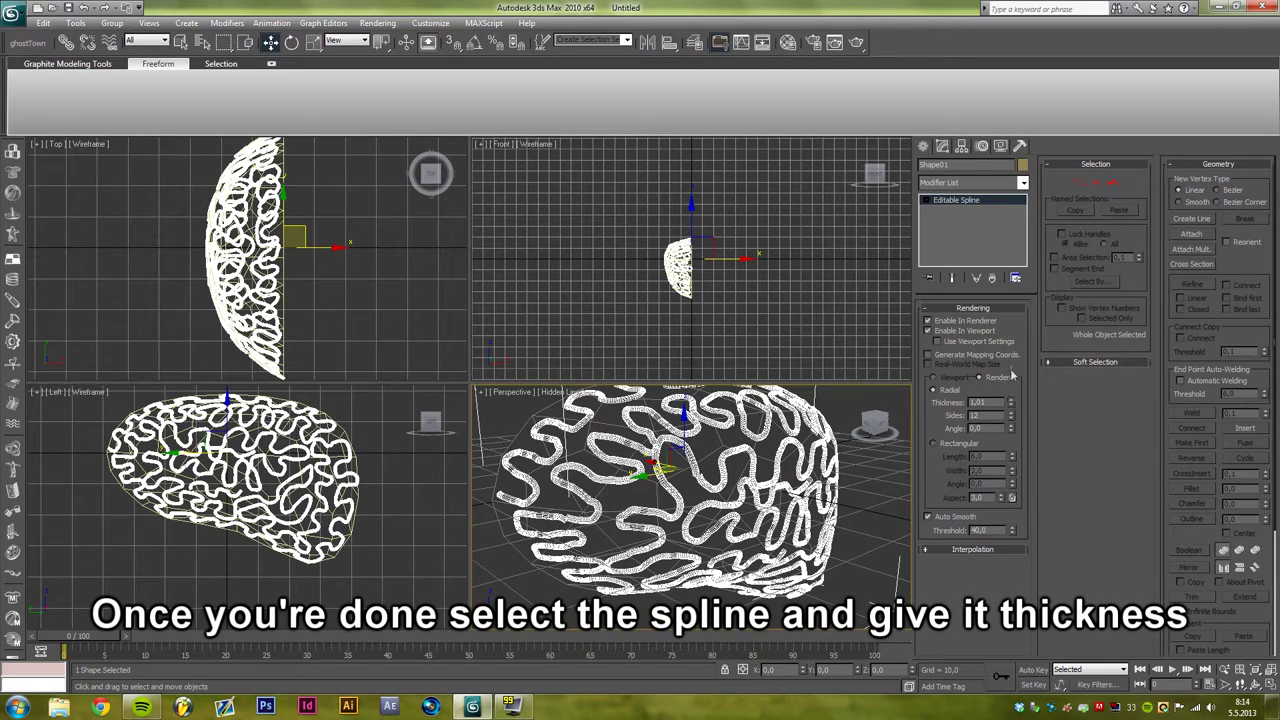
pyautogui.moveTo(1012, 362)
pyautogui.mouseDown()
pyautogui.moveTo(1024, 135)
pyautogui.moveTo(968, 207)
pyautogui.mouseUp()
pyautogui.click(548, 391)
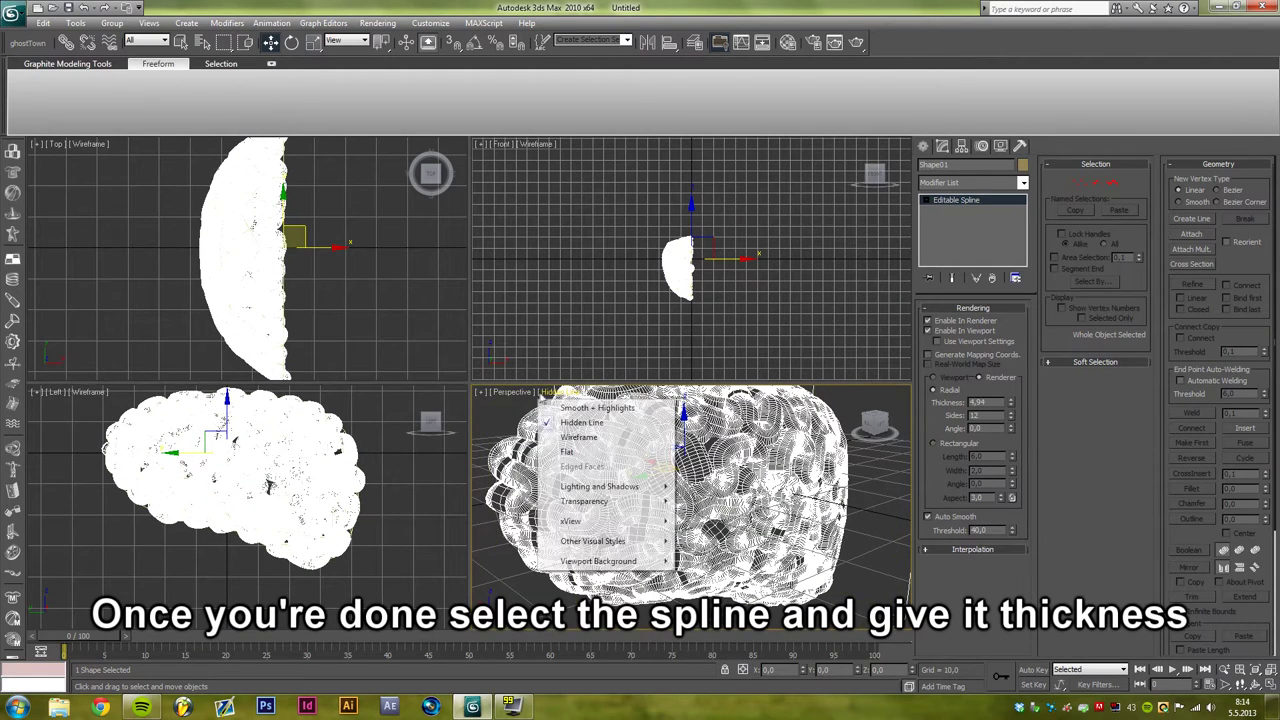
# Switch the Perspective view to Smooth + Highlights shading.
pyautogui.click(575, 405)
pyautogui.moveTo(677, 457)
pyautogui.keyDown('alt'); pyautogui.mouseDown(button='middle')
pyautogui.moveTo(810, 487)
pyautogui.moveTo(730, 465)
pyautogui.mouseUp(button='middle'); pyautogui.keyUp('alt')
pyautogui.scroll(3, 700, 500)
# Add a Symmetry modifier to Shape01, mirroring the hemisphere across X into a full brain.
pyautogui.click(1022, 182)
pyautogui.scroll(-1, 966, 400)
pyautogui.scroll(-1, 966, 400)
pyautogui.scroll(-1, 966, 400)
pyautogui.scroll(-2, 966, 400)
pyautogui.scroll(-1, 966, 400)
pyautogui.scroll(-2, 966, 400)
pyautogui.scroll(-1, 966, 400)
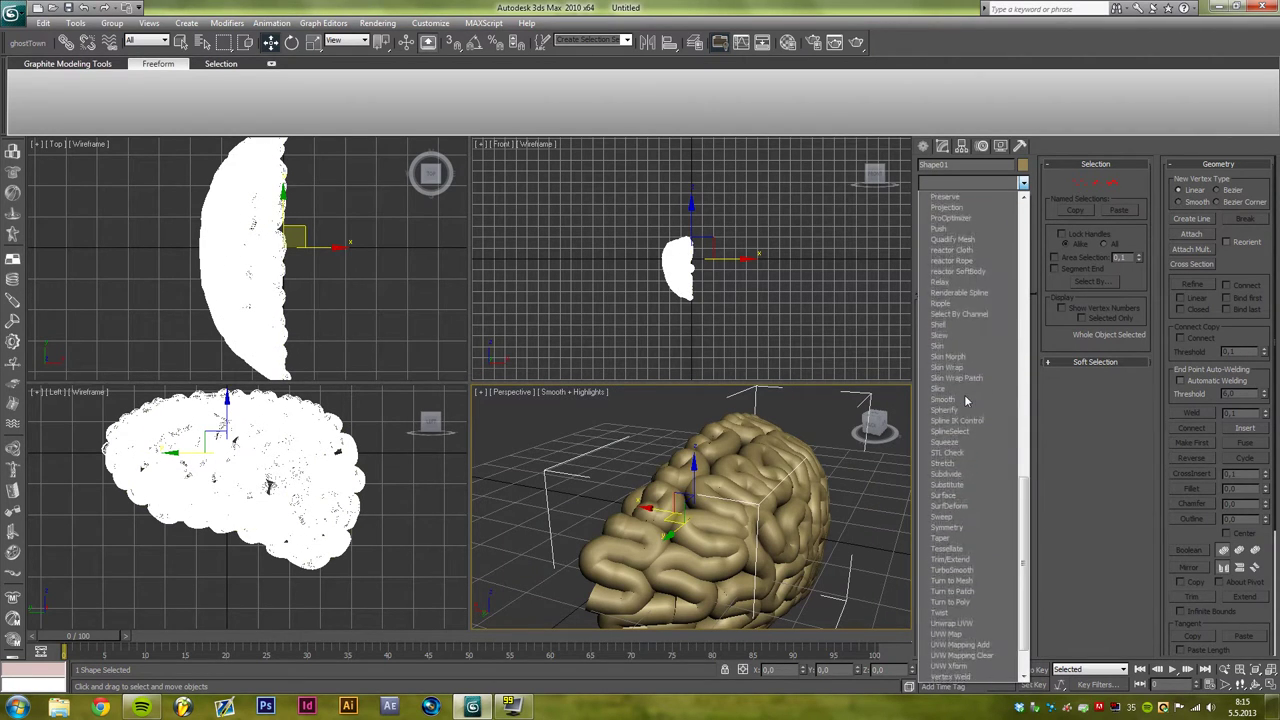
pyautogui.click(955, 527)
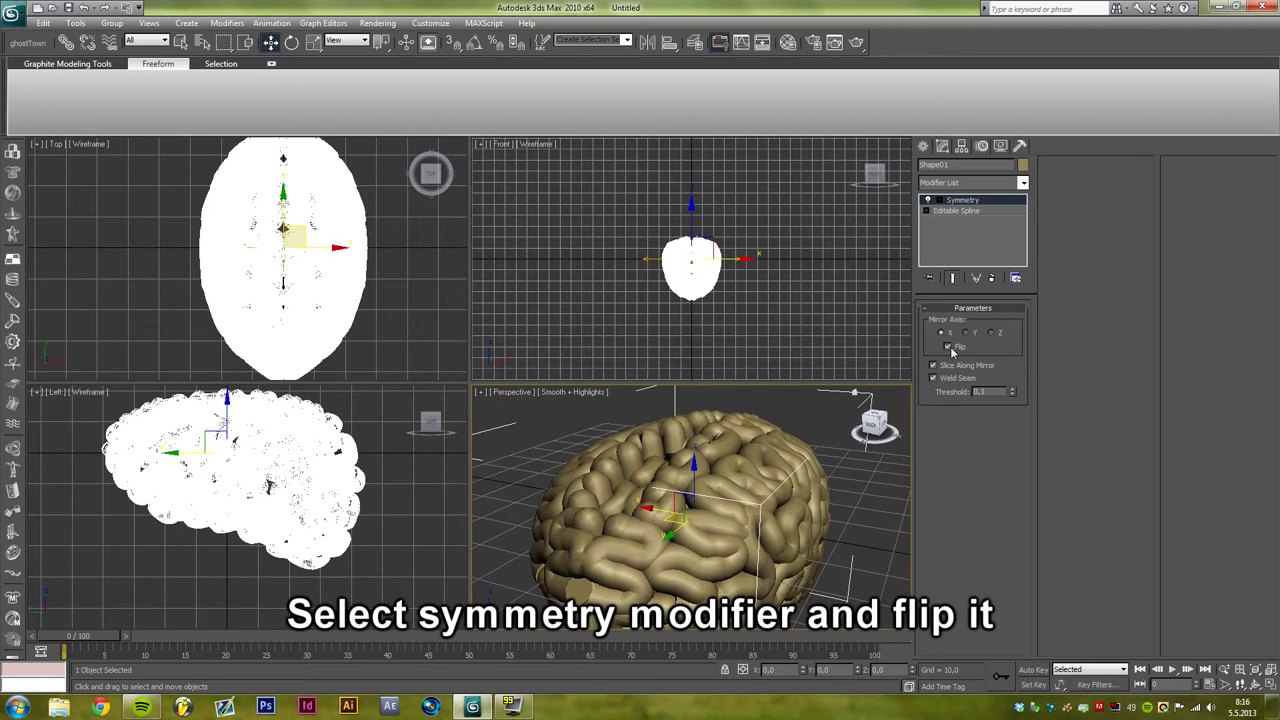
pyautogui.moveTo(760, 458)
pyautogui.keyDown('alt'); pyautogui.mouseDown(button='middle')
pyautogui.moveTo(693, 512)
pyautogui.moveTo(733, 510)
pyautogui.mouseUp(button='middle'); pyautogui.keyUp('alt')
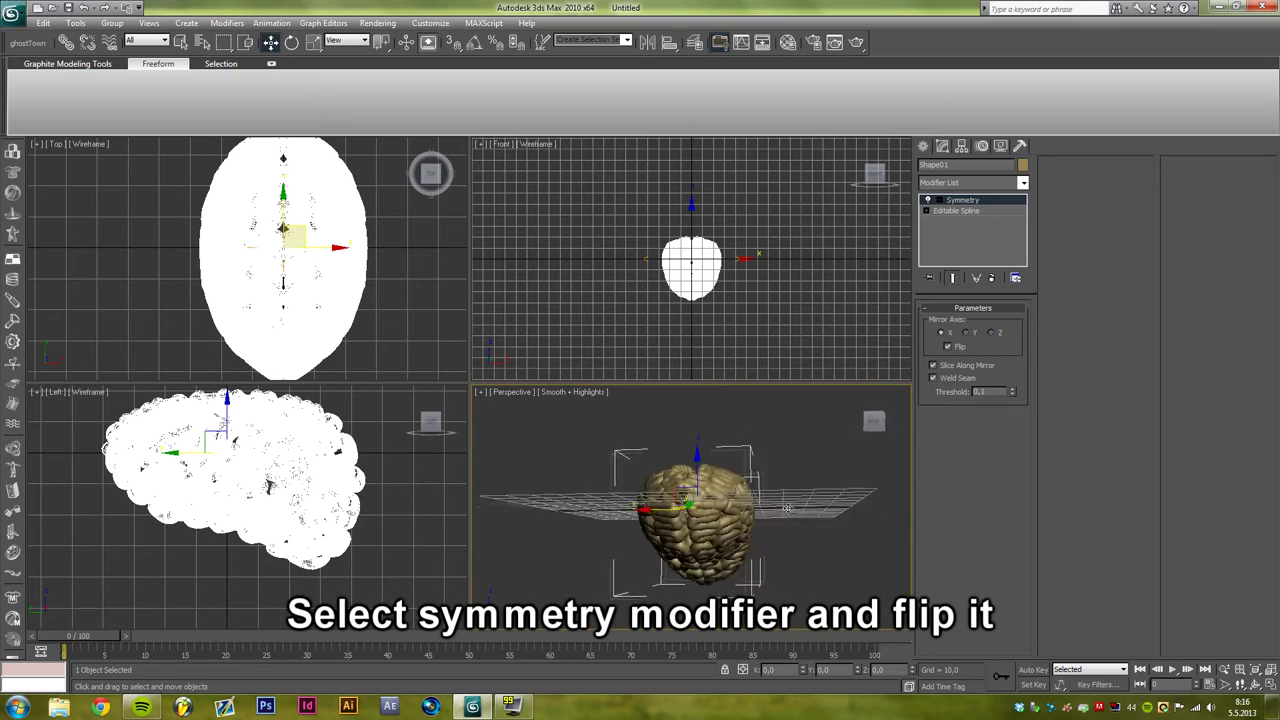
pyautogui.moveTo(784, 555)
pyautogui.keyDown('alt'); pyautogui.mouseDown(button='middle')
pyautogui.moveTo(760, 530)
pyautogui.moveTo(752, 538)
pyautogui.moveTo(750, 510)
pyautogui.mouseUp(button='middle'); pyautogui.keyUp('alt')
pyautogui.scroll(3, 757, 527)
pyautogui.scroll(2, 757, 527)
pyautogui.moveTo(653, 507)
pyautogui.keyDown('alt'); pyautogui.mouseDown(button='middle')
pyautogui.moveTo(706, 557)
pyautogui.moveTo(751, 503)
pyautogui.moveTo(628, 416)
pyautogui.moveTo(682, 508)
pyautogui.moveTo(670, 492)
pyautogui.mouseUp(button='middle'); pyautogui.keyUp('alt')
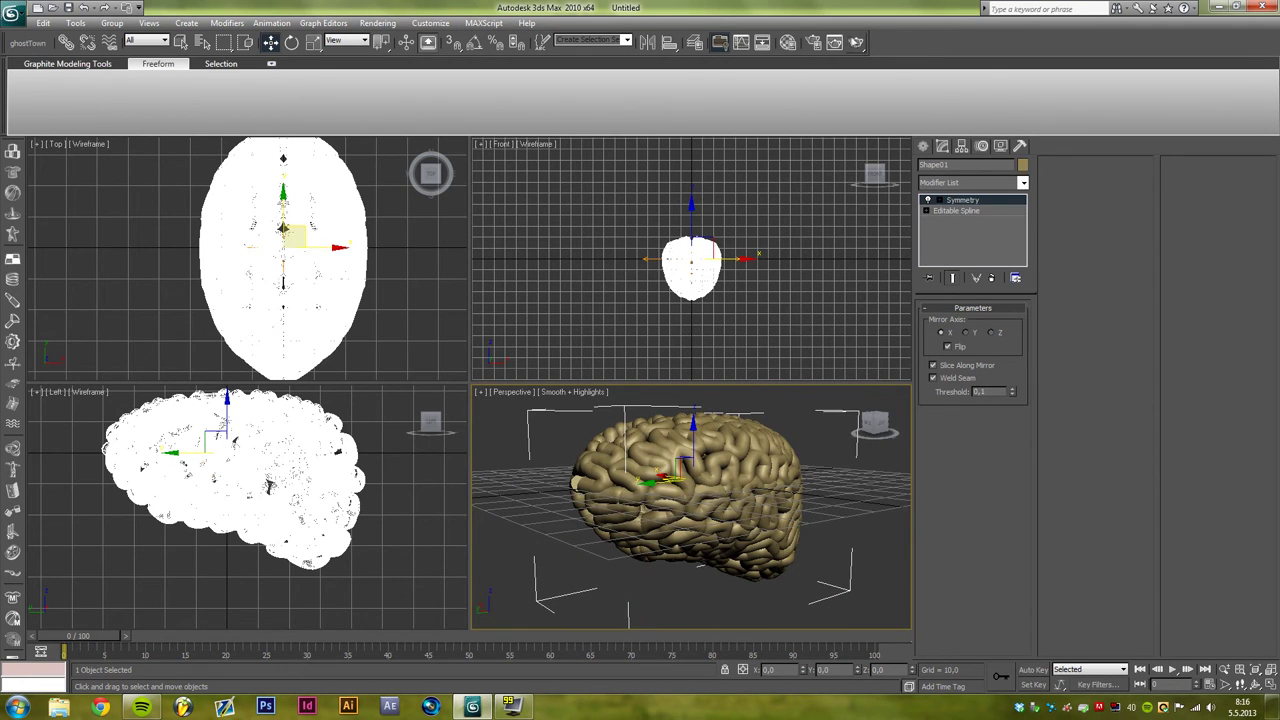
# Render the Perspective view of the symmetric tube brain.
pyautogui.click(856, 42)
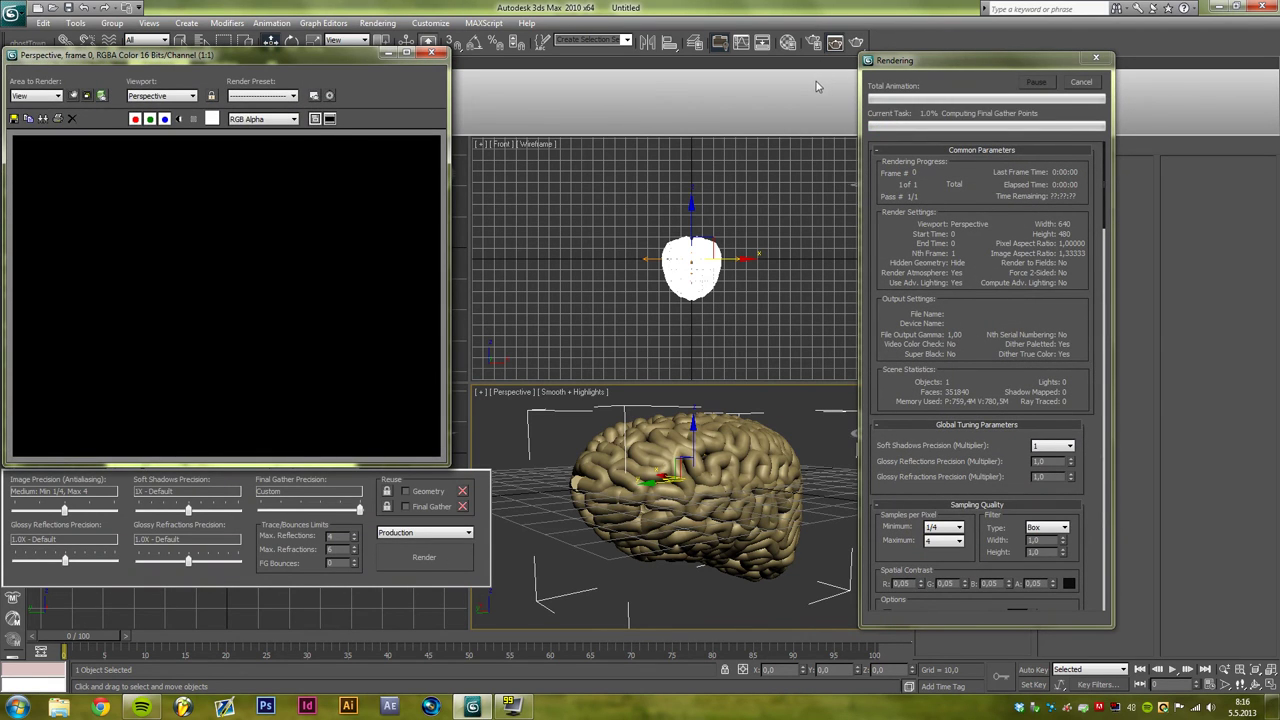